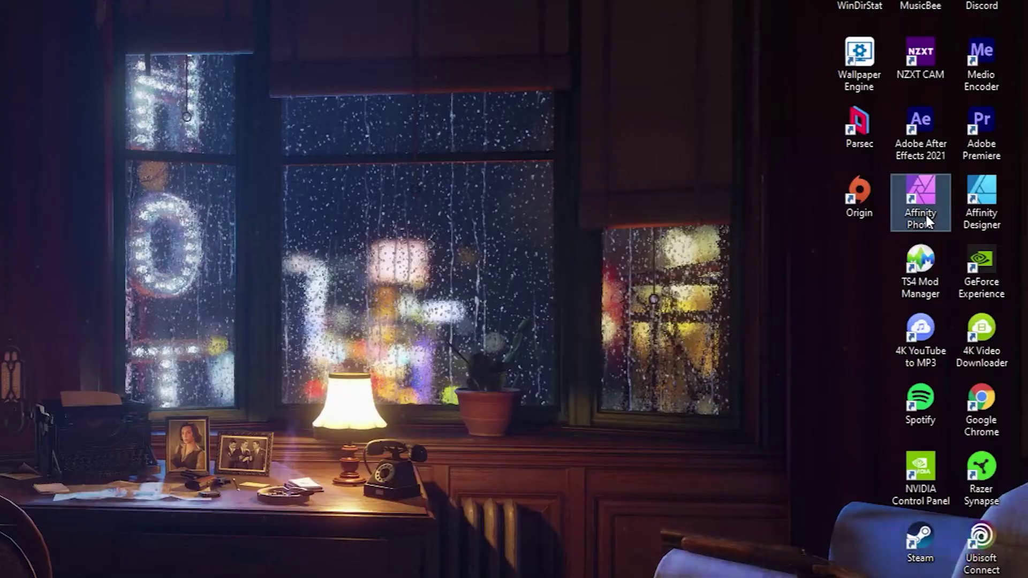
# Step: Launch Affinity Photo from its desktop shortcut
pyautogui.doubleClick(925, 212)
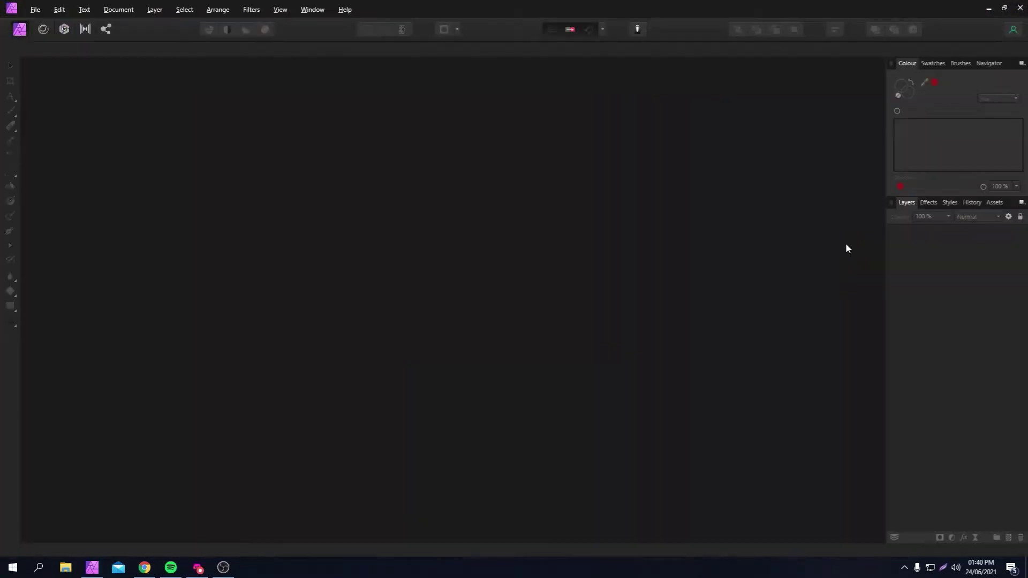
# Step: Create a new square document 1440 × 1440 px in size
pyautogui.click(69, 19)
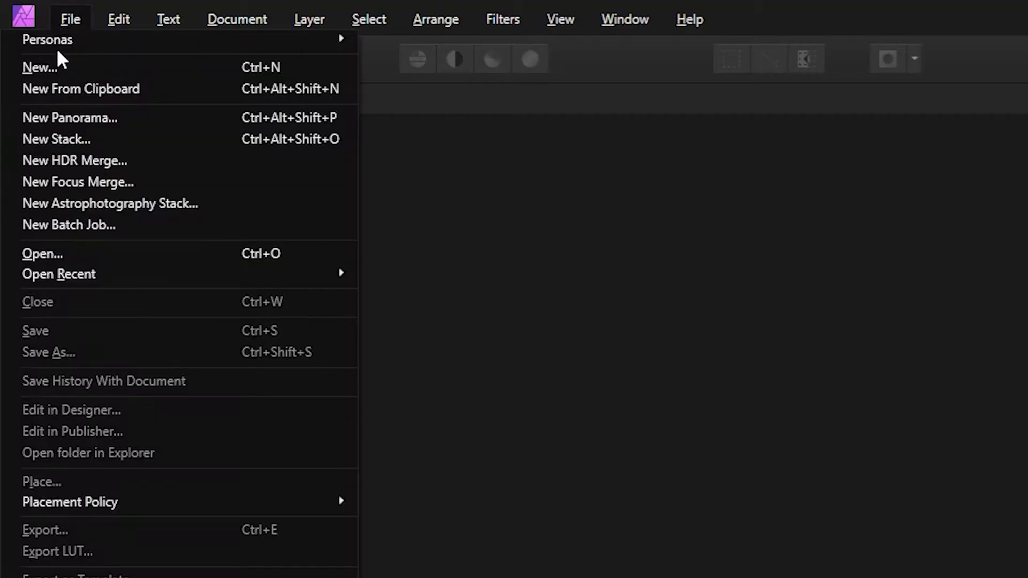
pyautogui.click(32, 65)
pyautogui.write('1')
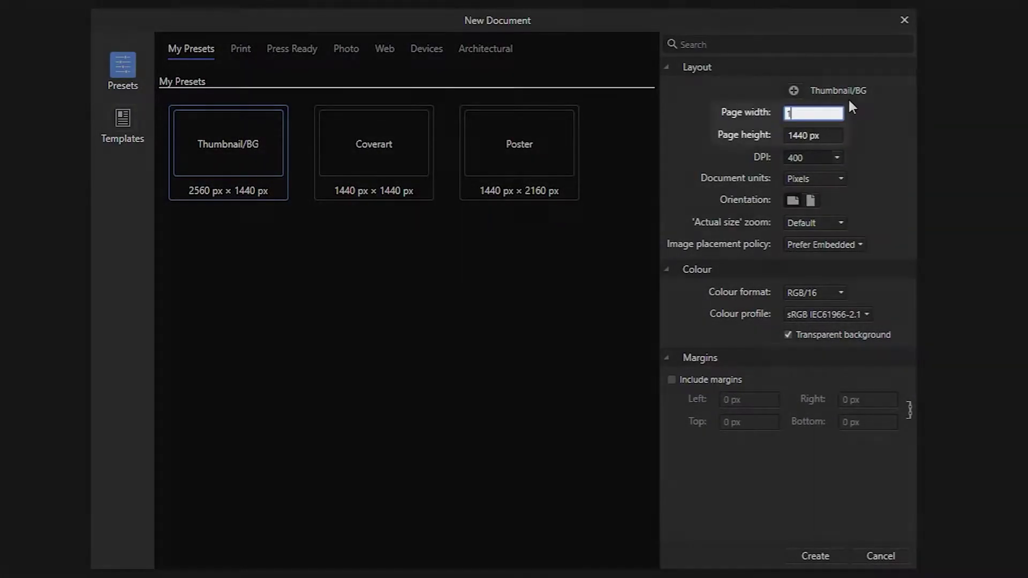
pyautogui.write('440')
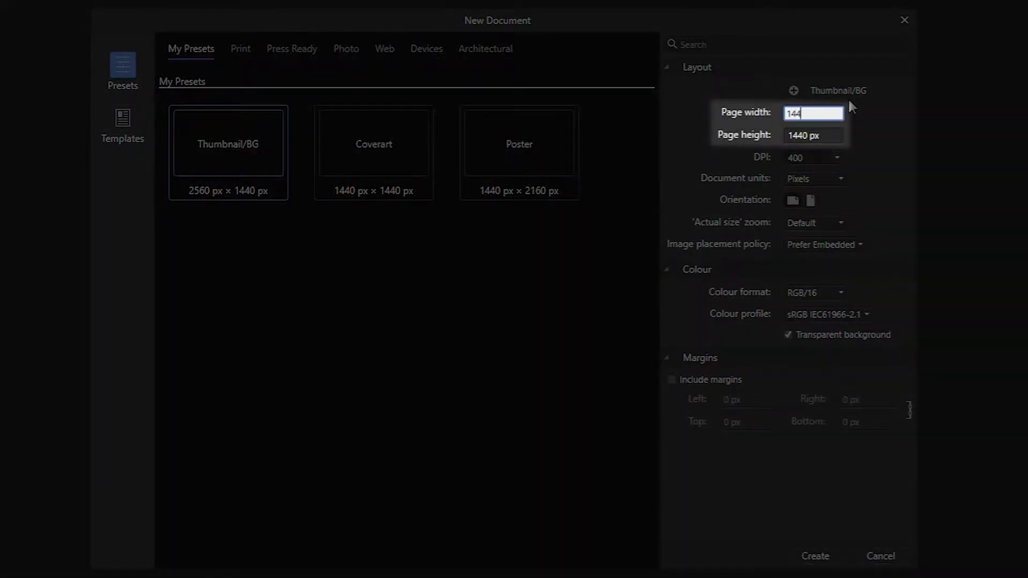
pyautogui.press('Return')
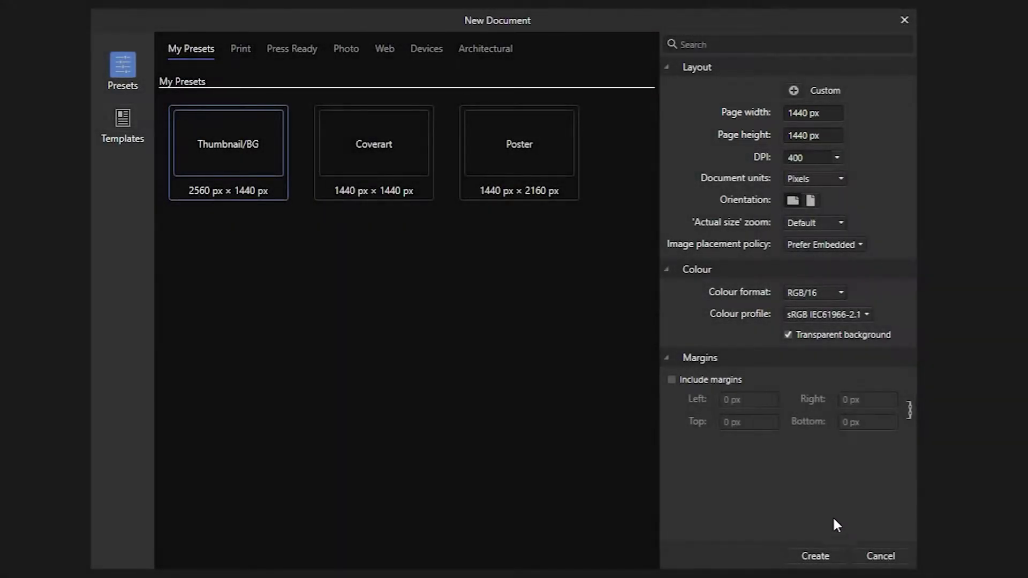
pyautogui.click(835, 556)
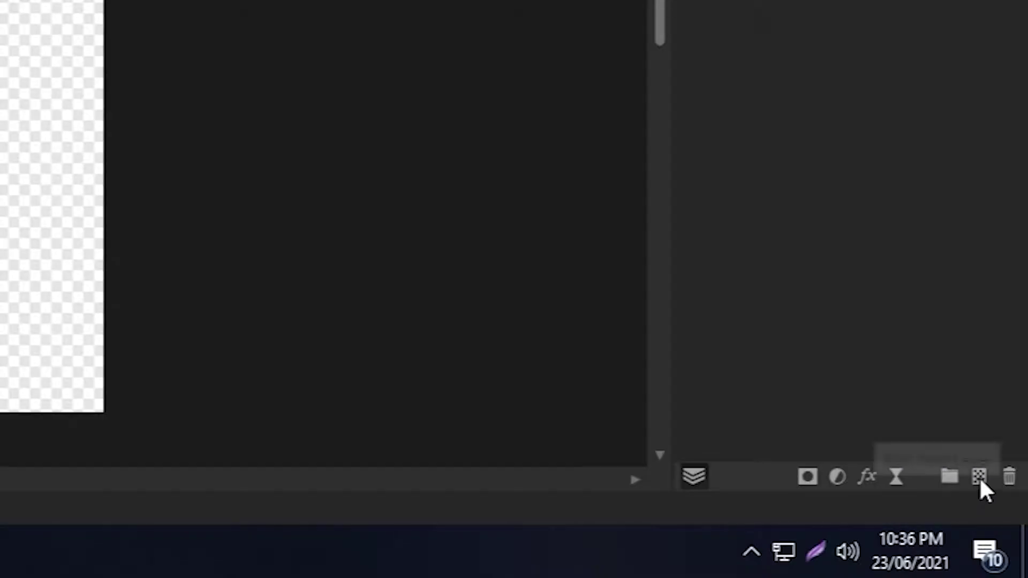
# Step: Fill the Pixel layer with a vertical linear gradient whose white stop is recoloured deep navy
pyautogui.click(979, 477)
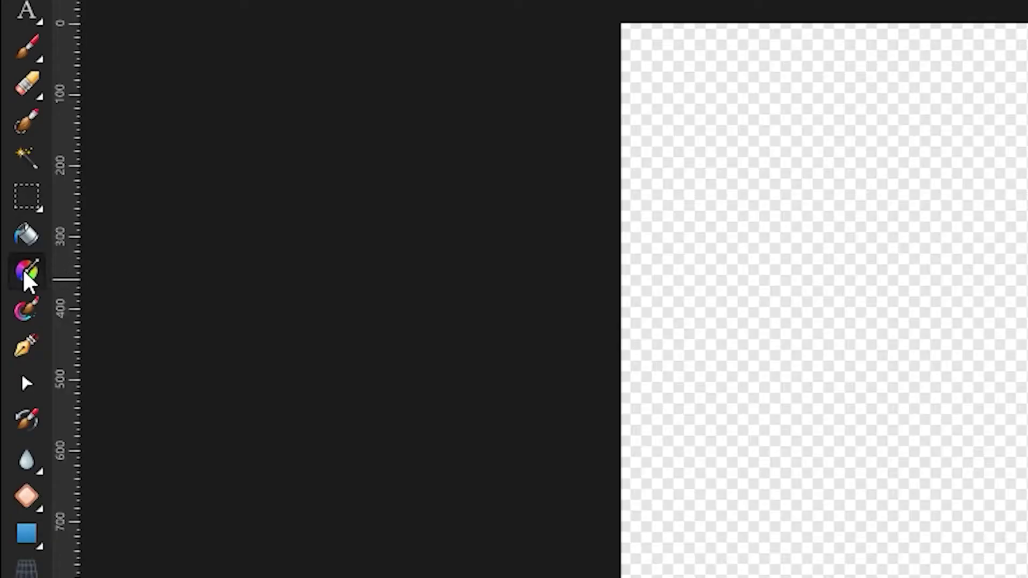
pyautogui.click(26, 273)
pyautogui.moveTo(451, 513); pyautogui.dragTo(427, 108)
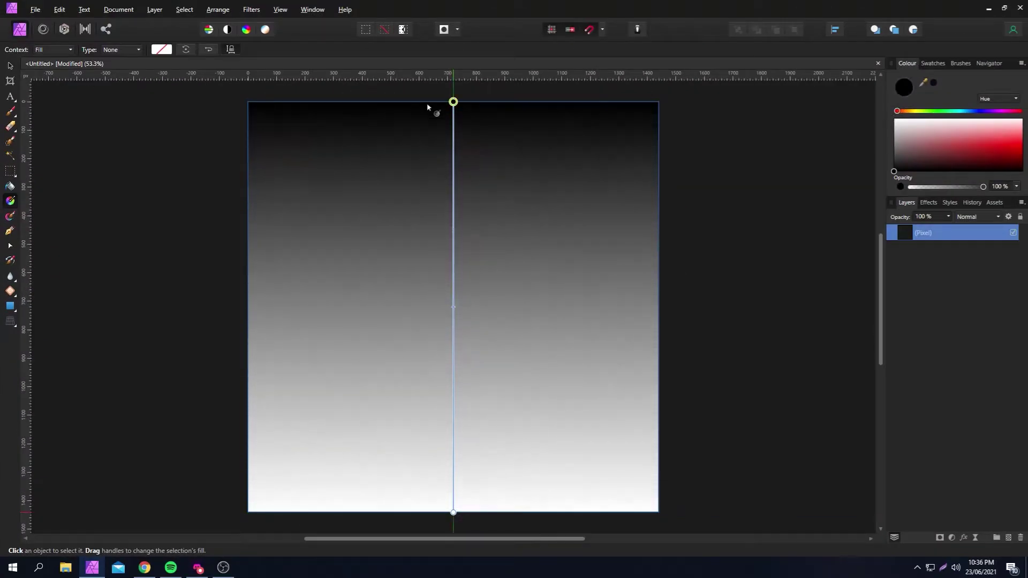
pyautogui.click(158, 49)
pyautogui.click(133, 180)
pyautogui.click(145, 253)
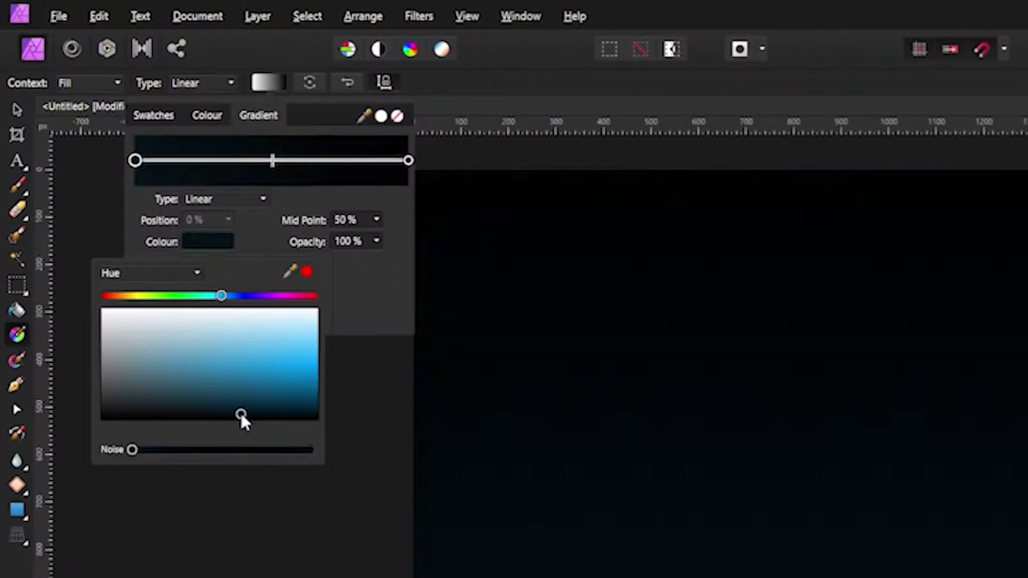
pyautogui.click(136, 178)
pyautogui.click(145, 249)
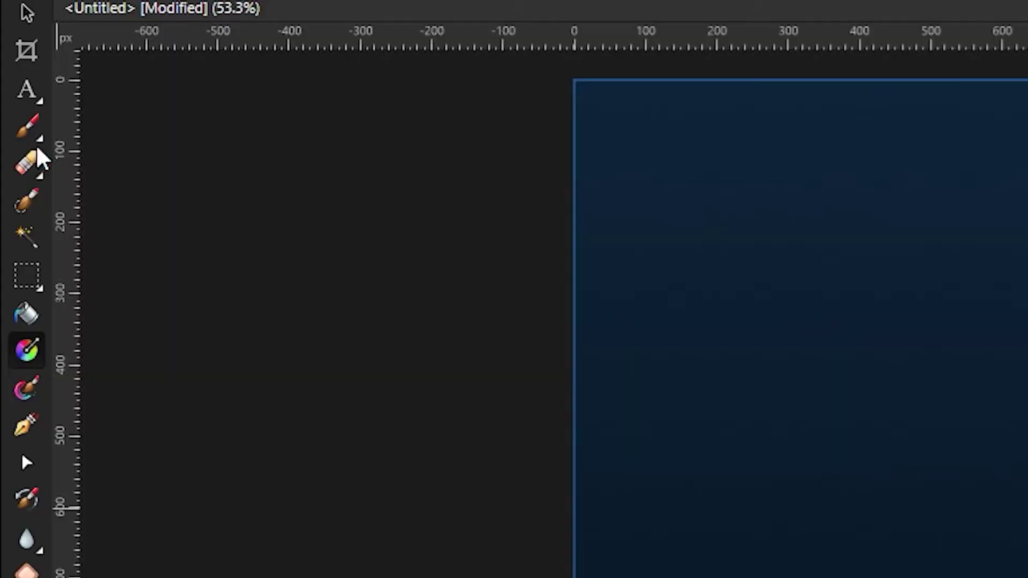
# Step: Draw a large Artistic Text frame and type the letter N
pyautogui.press('t')
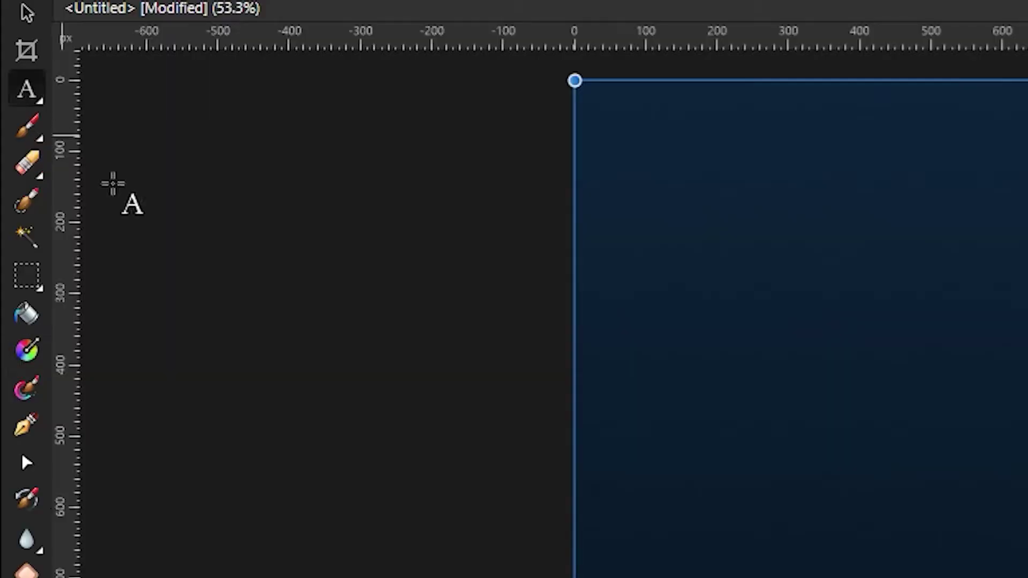
pyautogui.moveTo(349, 349); pyautogui.dragTo(457, 222)
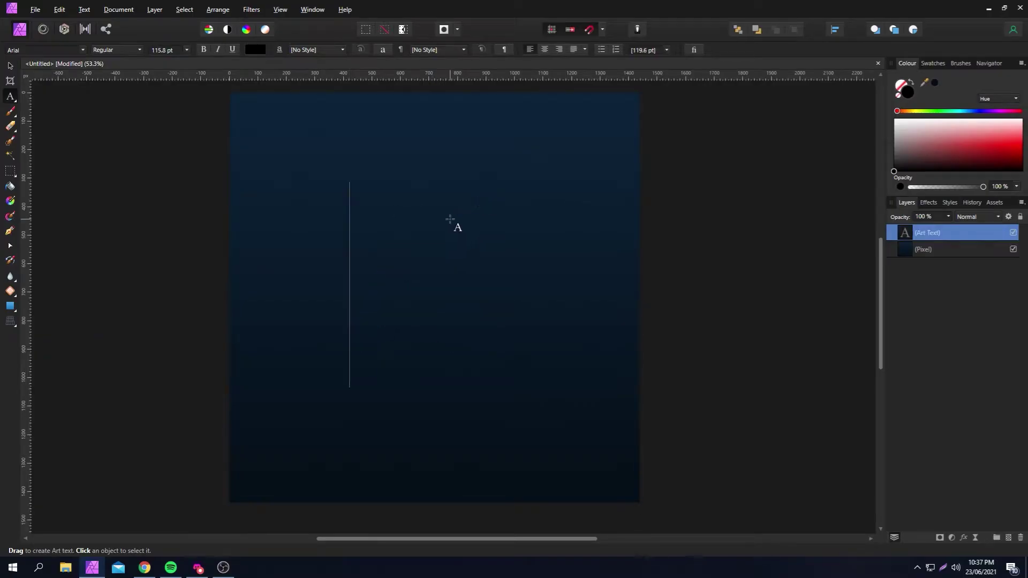
pyautogui.write('N')
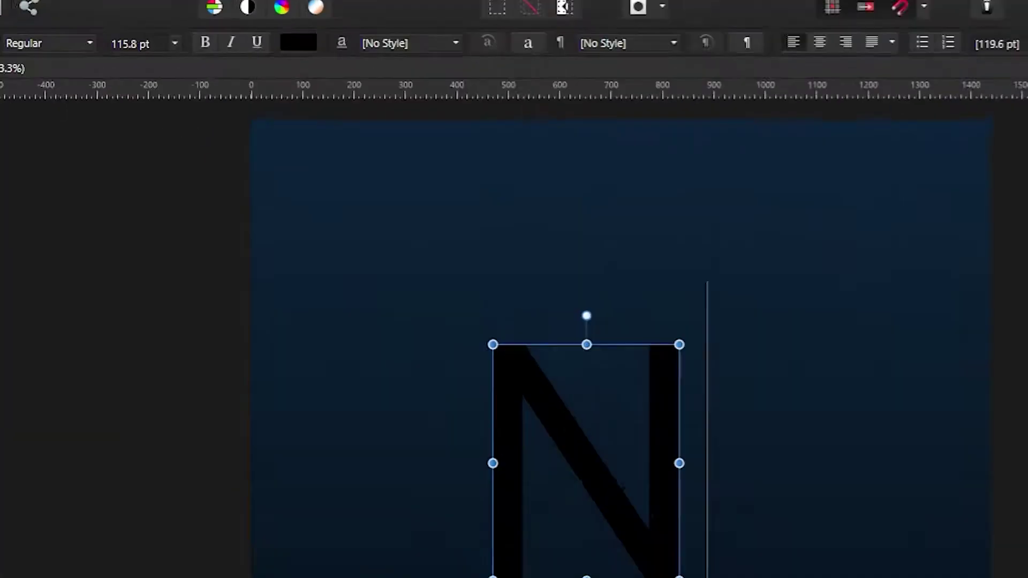
# Step: Colour the N light blue and switch its font to Fuji Quake Zone
pyautogui.click(255, 49)
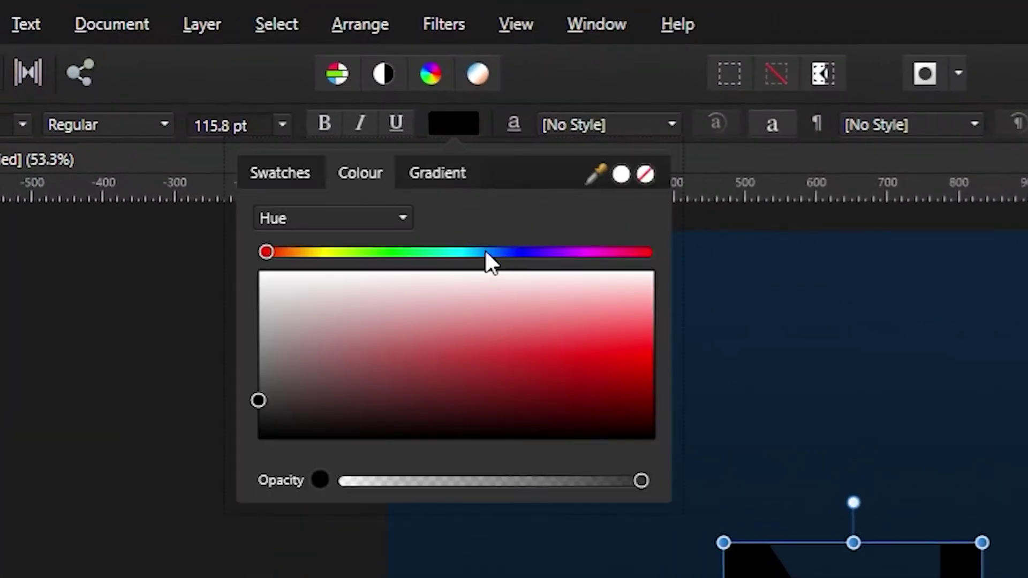
pyautogui.click(267, 101)
pyautogui.click(242, 125)
pyautogui.click(485, 254)
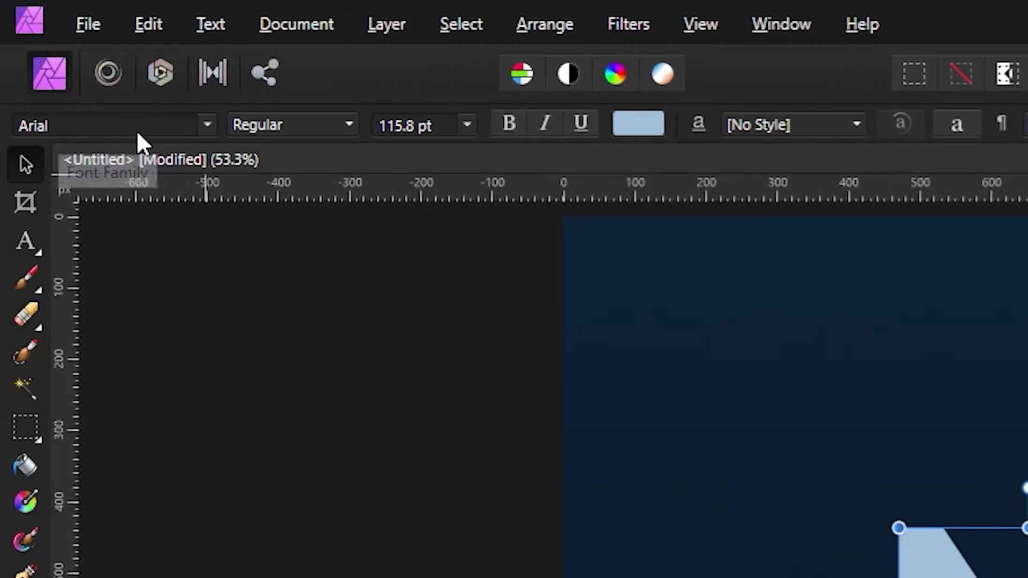
pyautogui.click(137, 129)
pyautogui.write('fuji')
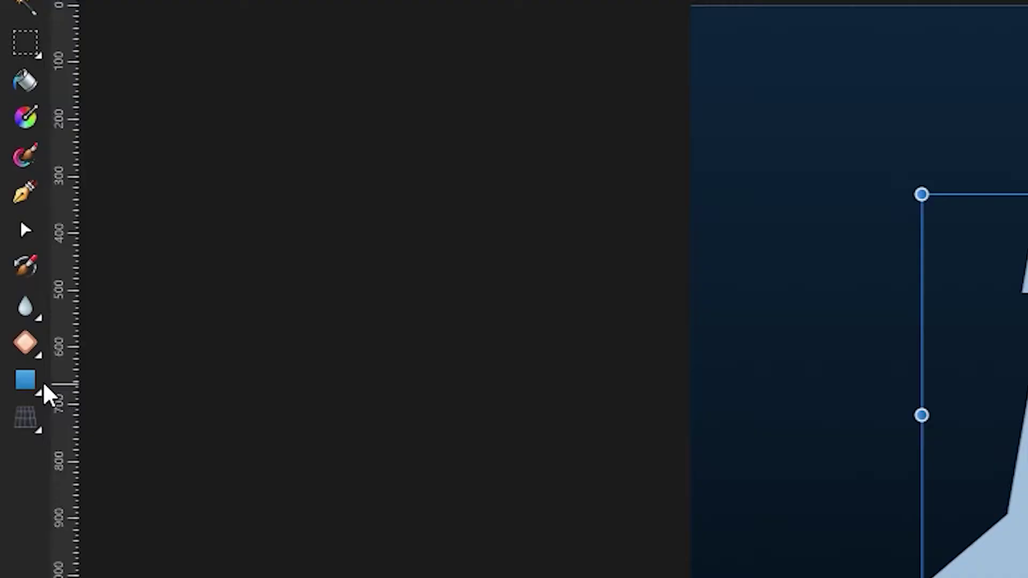
# Step: Draw a hexagon with the Polygon Tool over the N at the canvas centre
pyautogui.click(24, 381)
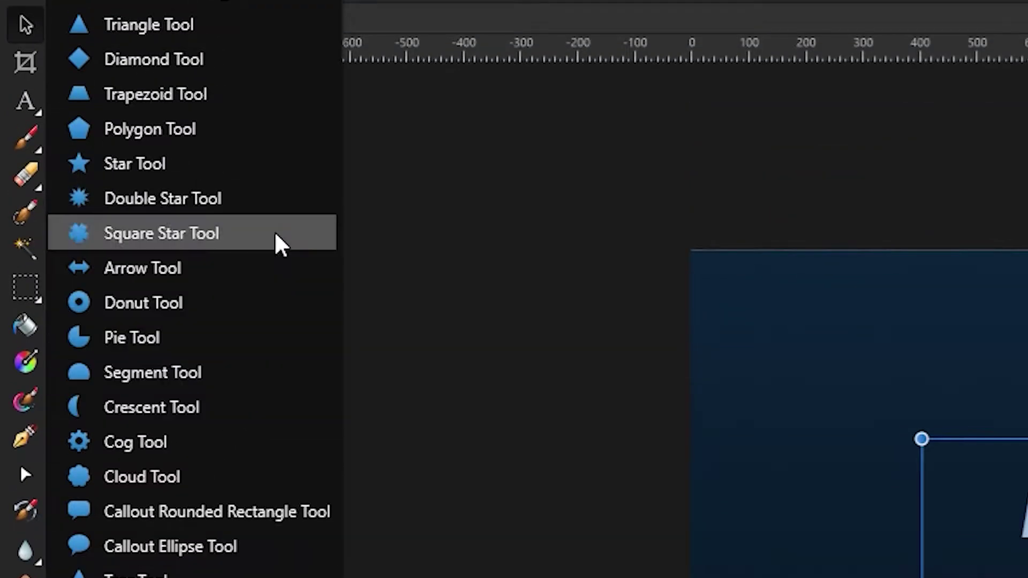
pyautogui.click(266, 135)
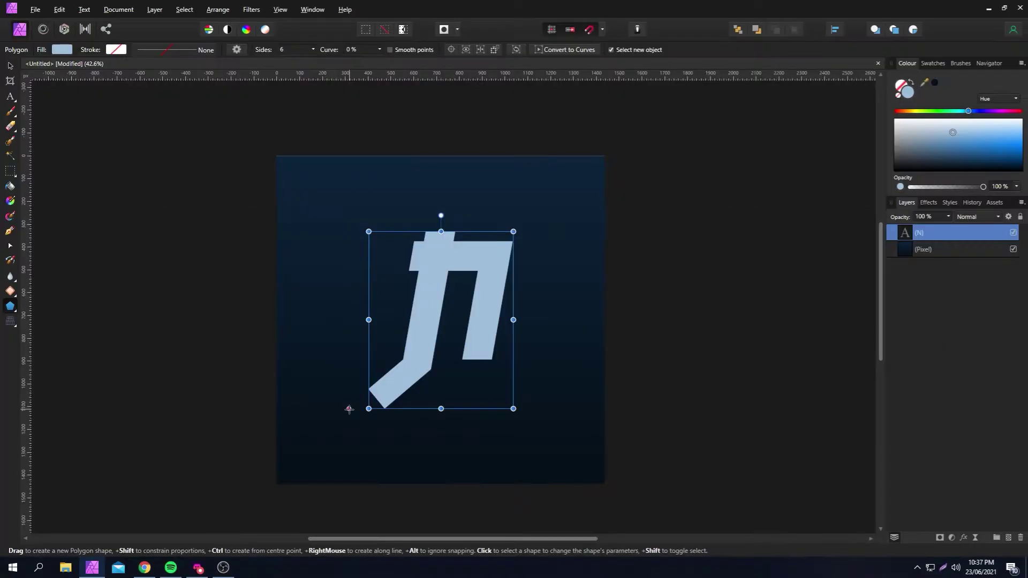
pyautogui.moveTo(349, 408); pyautogui.dragTo(556, 188)
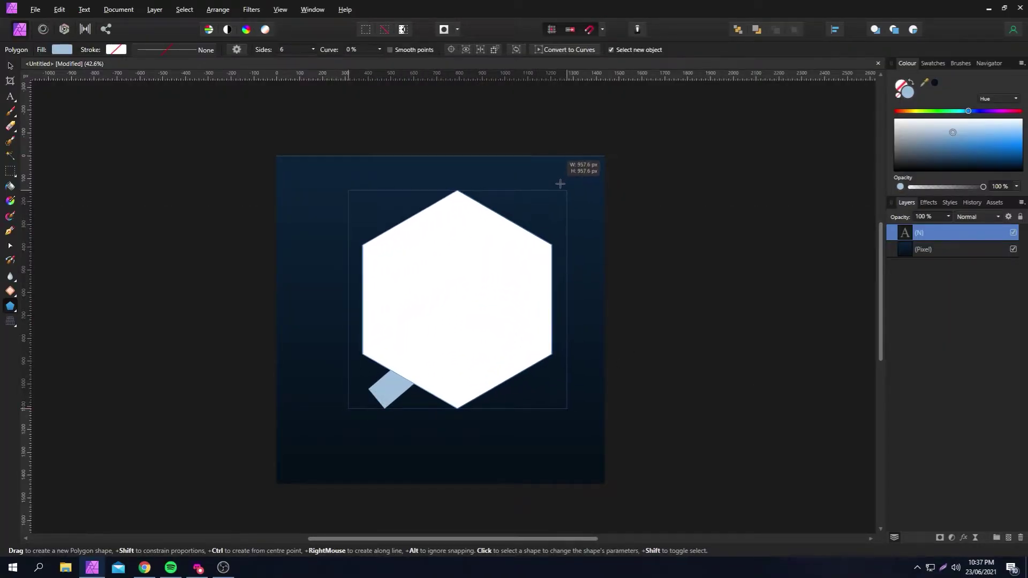
# Step: Remove the hexagon's fill and give it a thick 17 pt bright-cyan stroke
pyautogui.click(62, 49)
pyautogui.click(193, 70)
pyautogui.click(256, 202)
pyautogui.click(393, 287)
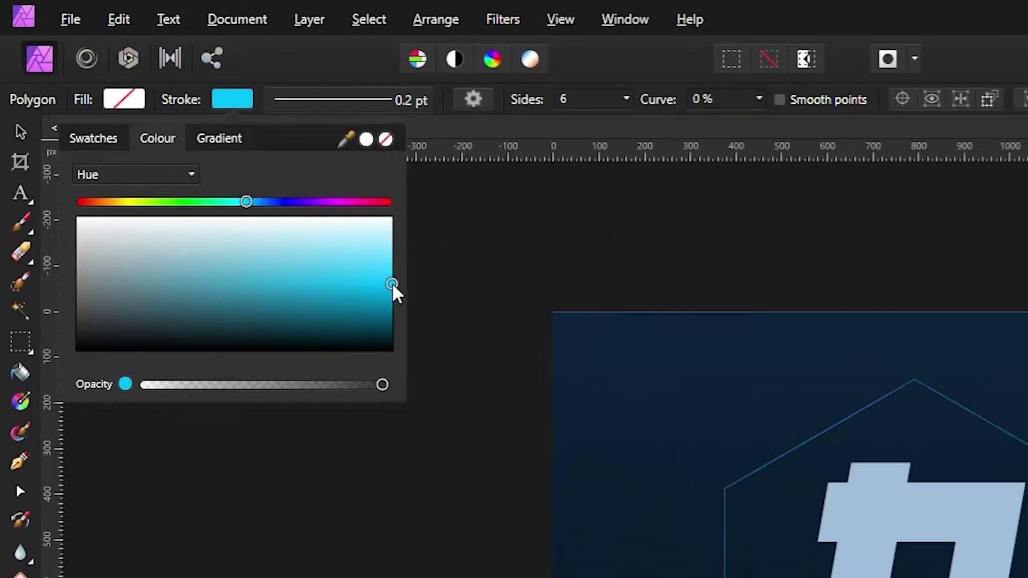
pyautogui.click(375, 99)
pyautogui.scroll(9, 426, 179)
pyautogui.scroll(9, 428, 179)
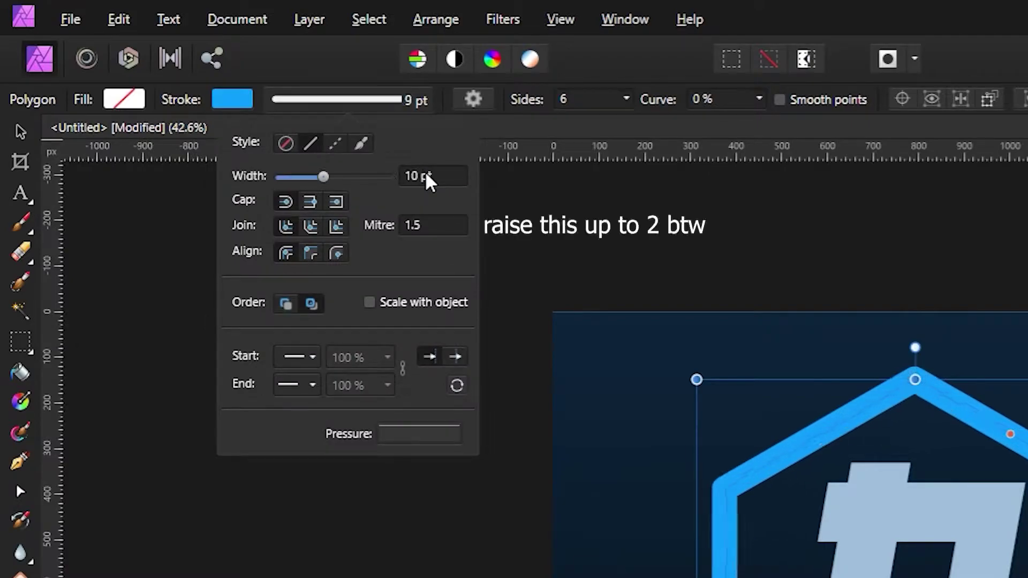
pyautogui.scroll(-2, 433, 184)
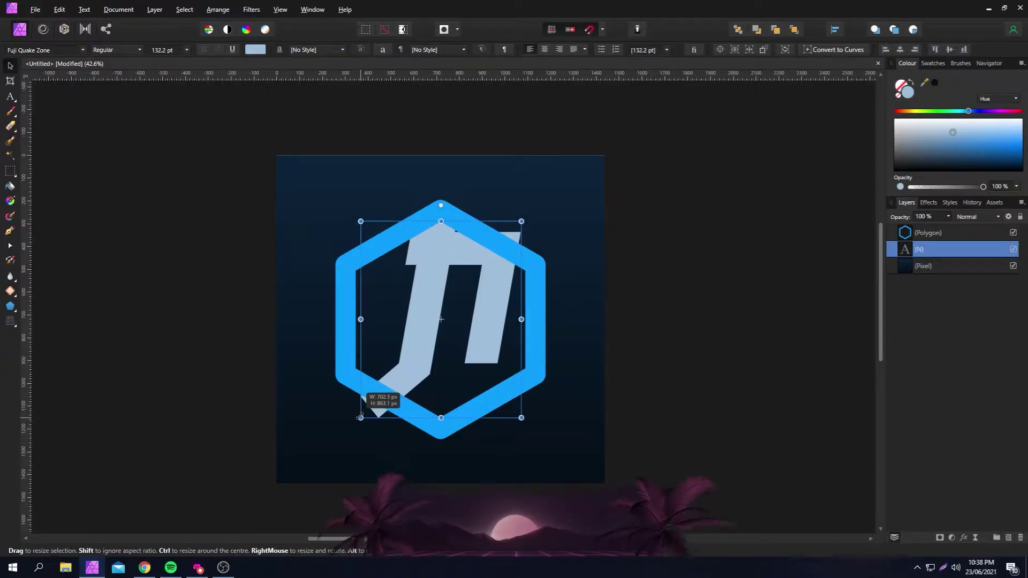
# Step: Enlarge the N and reposition it to fit inside the hexagon
pyautogui.moveTo(361, 417); pyautogui.dragTo(361, 418)
pyautogui.moveTo(481, 351); pyautogui.dragTo(466, 361)
pyautogui.moveTo(506, 429); pyautogui.dragTo(515, 438)
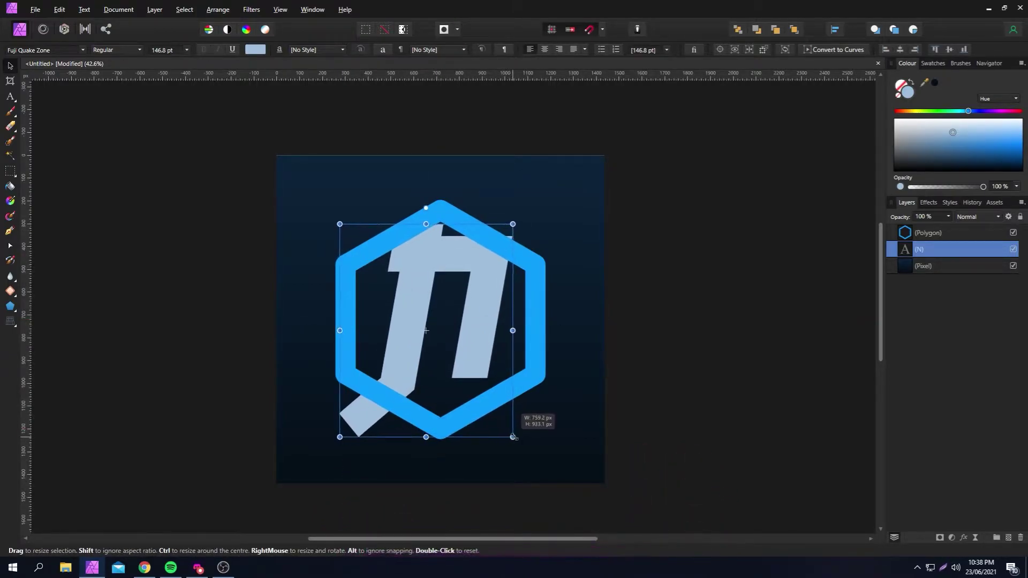
pyautogui.scroll(2, 464, 345)
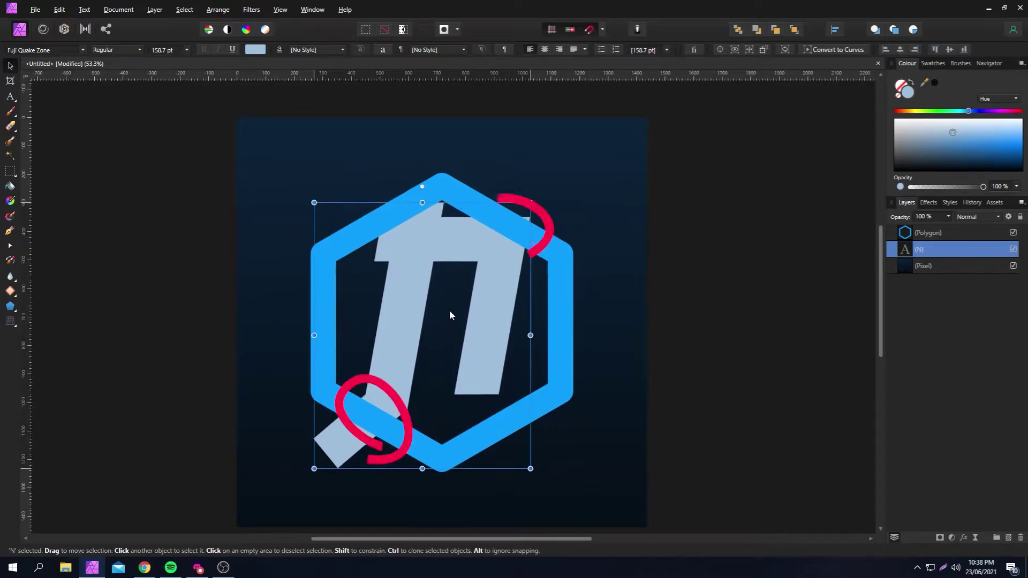
pyautogui.click(949, 231)
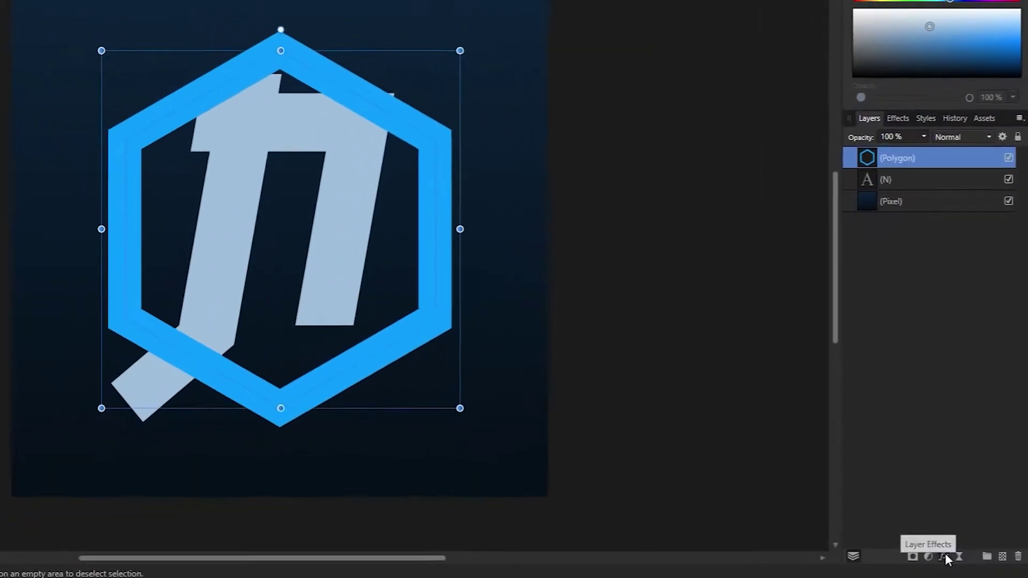
# Step: Add an Outline effect to the hexagon and load its shape as a selection
pyautogui.click(946, 553)
pyautogui.click(449, 109)
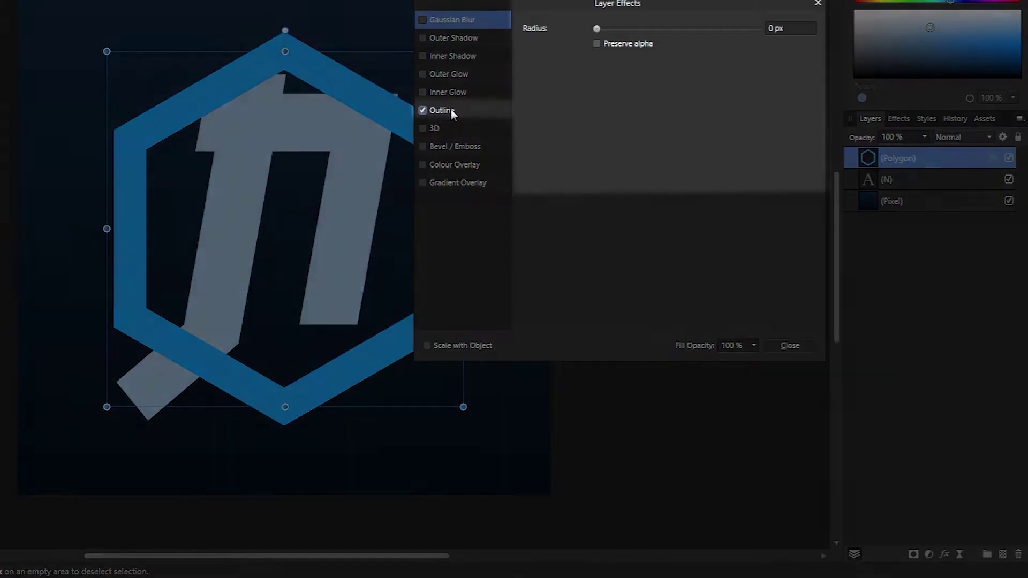
pyautogui.scroll(20, 794, 60)
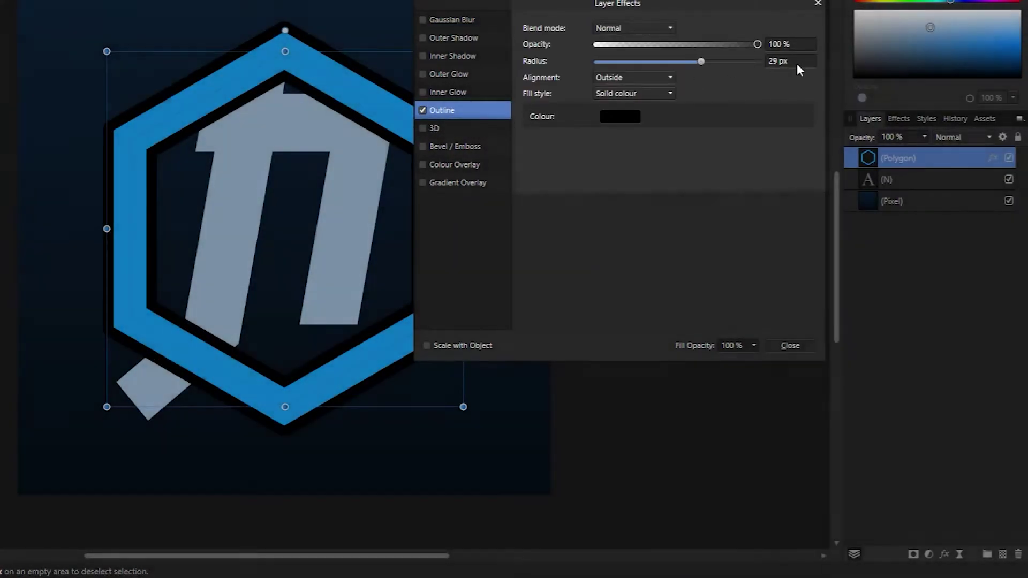
pyautogui.keyDown('ctrl'); pyautogui.click(869, 157); pyautogui.keyUp('ctrl')
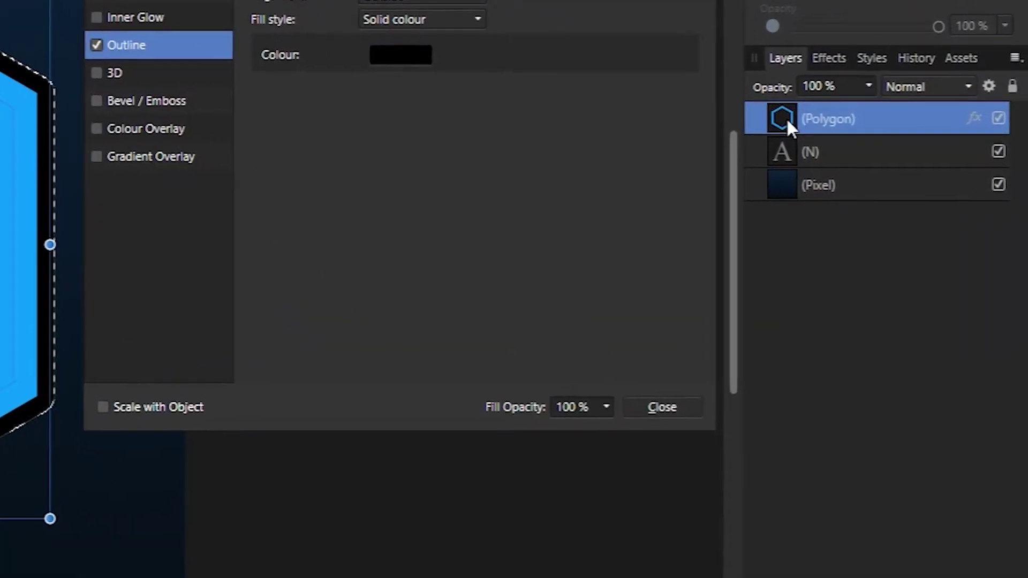
# Step: Erase a gap in the N with the Erase Brush and give it a 30 px black outline
pyautogui.click(870, 151)
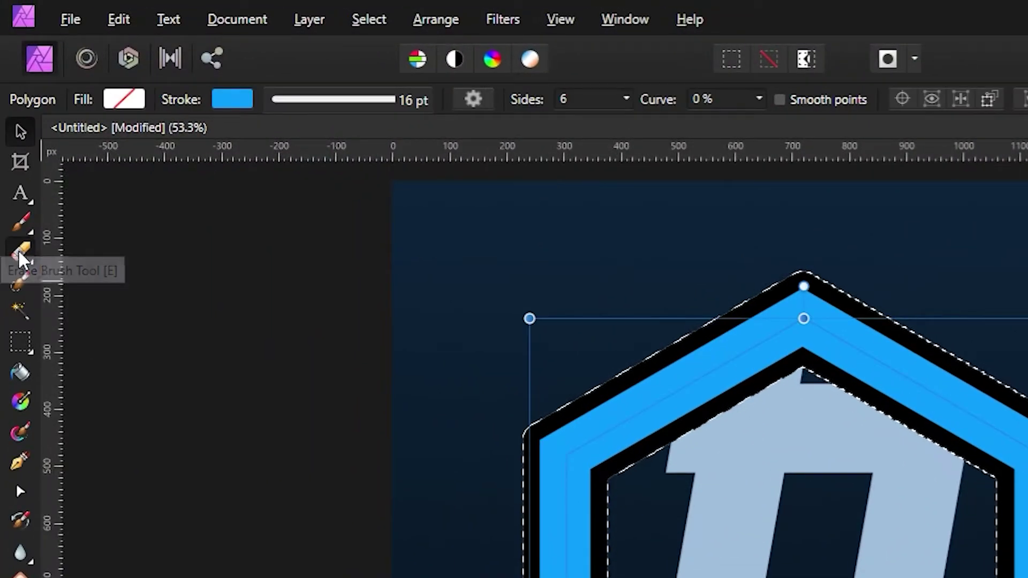
pyautogui.click(18, 252)
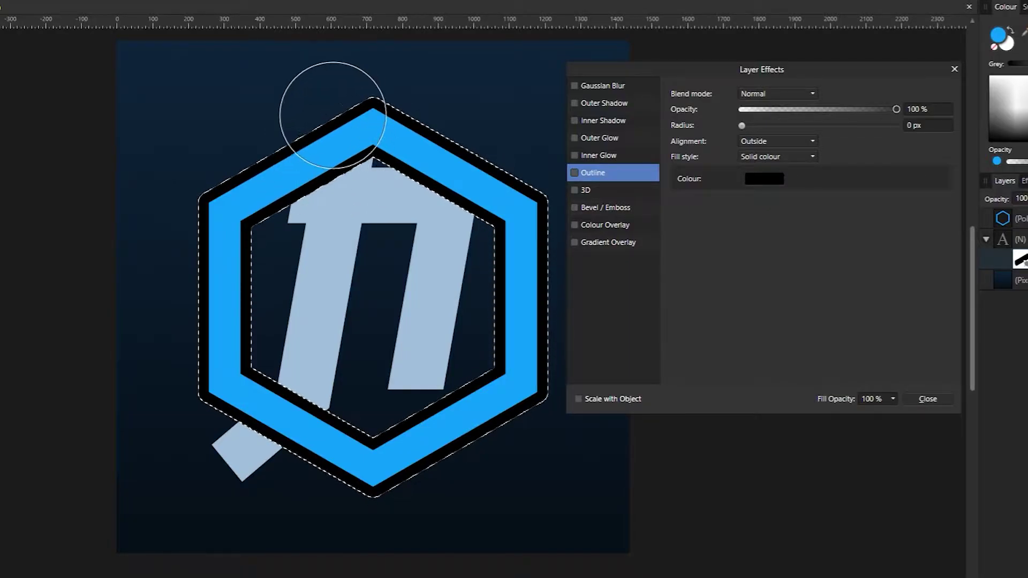
pyautogui.click(344, 103)
pyautogui.click(574, 171)
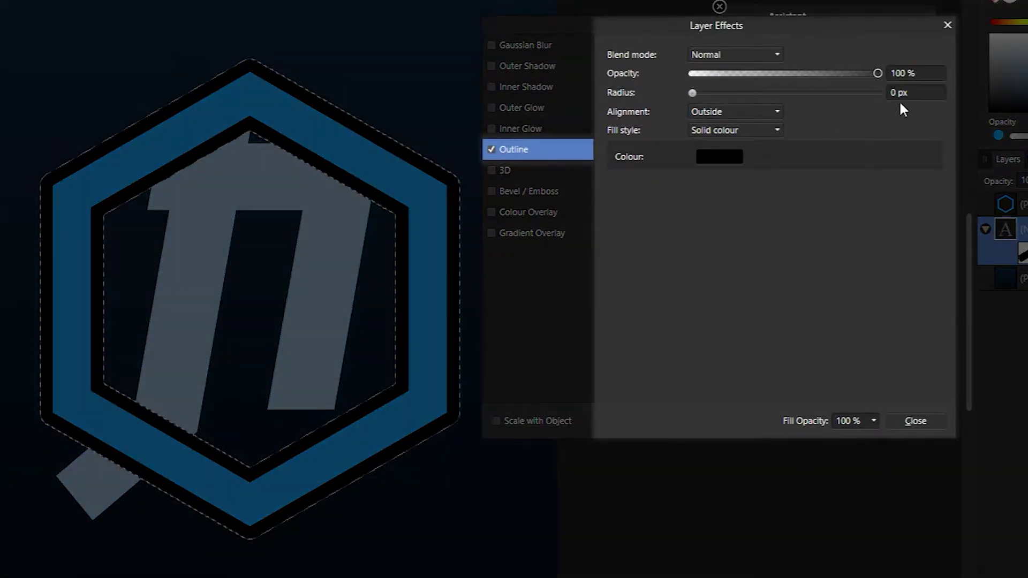
pyautogui.click(926, 125)
pyautogui.write('30')
pyautogui.press('Return')
# Step: Erase the overlap gap on the hexagon's mask, remove the N's outline and deselect
pyautogui.click(1019, 204)
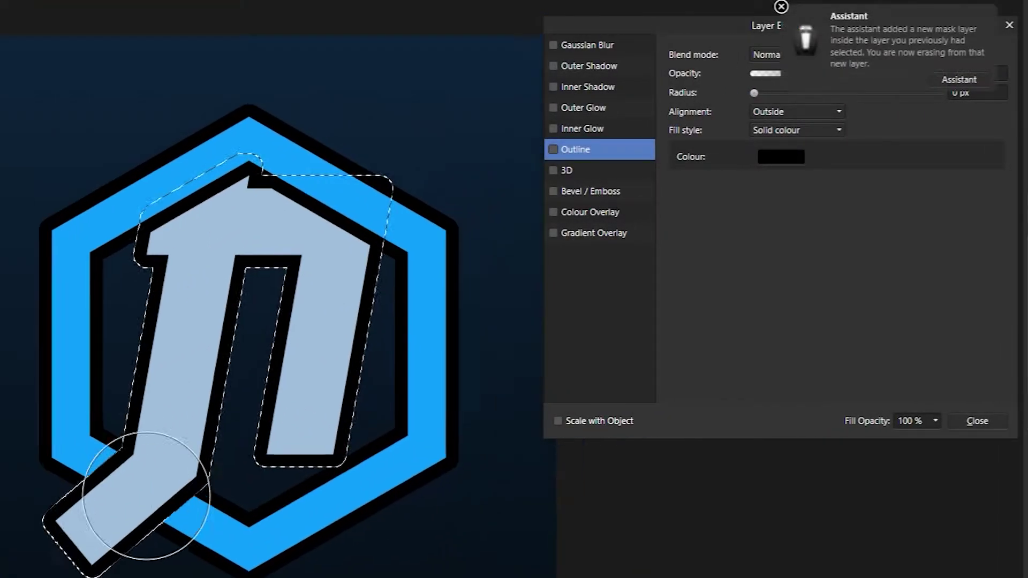
pyautogui.moveTo(367, 218)
pyautogui.mouseDown()
pyautogui.moveTo(337, 207)
pyautogui.moveTo(298, 218)
pyautogui.mouseUp()
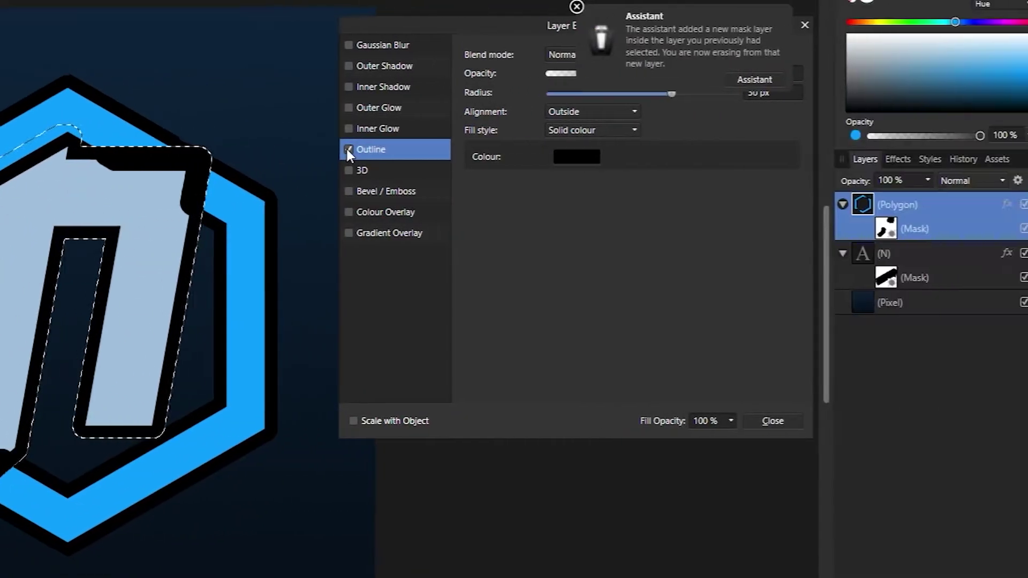
pyautogui.click(869, 258)
pyautogui.click(328, 151)
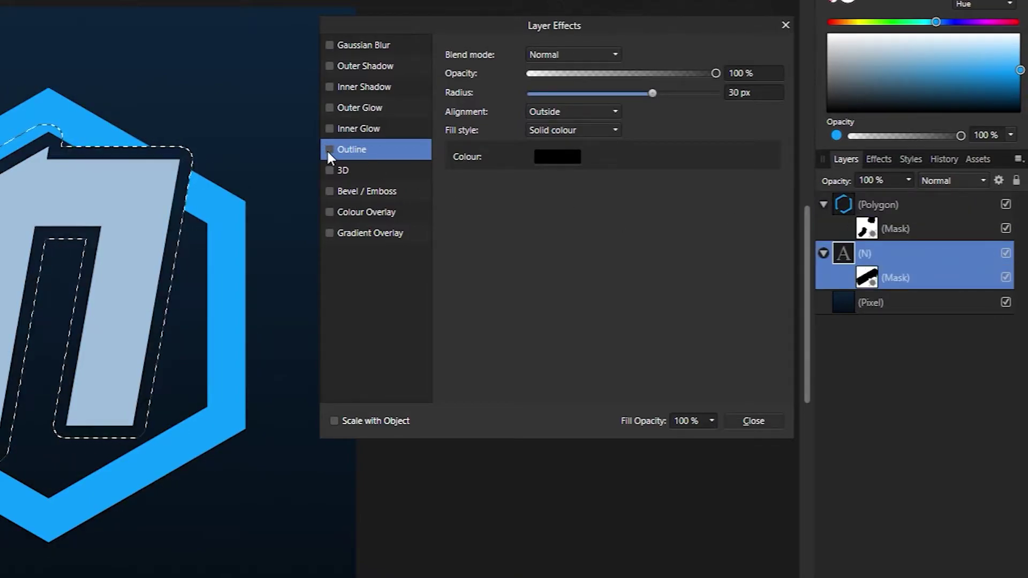
pyautogui.hotkey('ctrl', 'd')
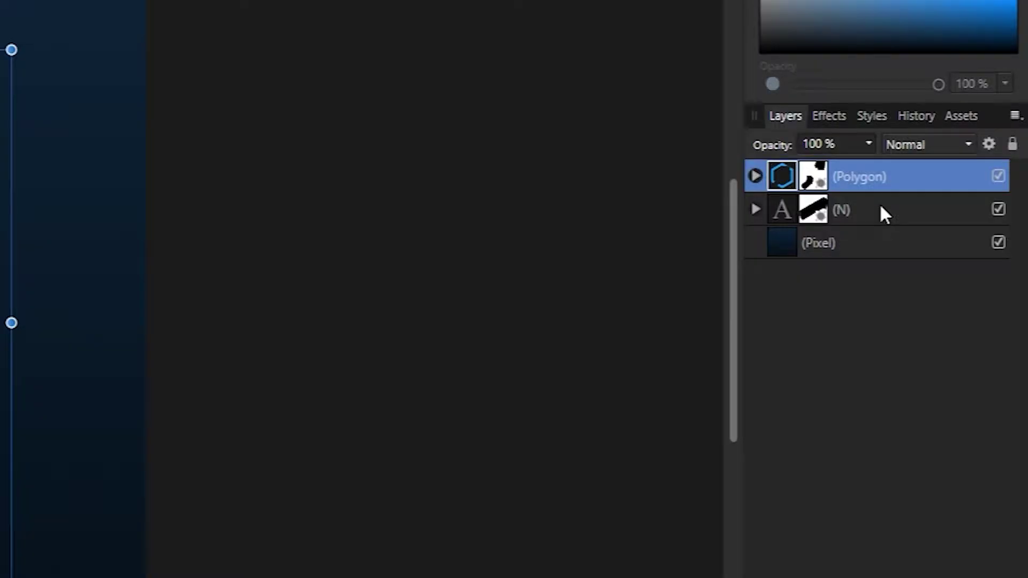
# Step: Duplicate the hexagon and N layers, move the copies above the background and hide them
pyautogui.keyDown('shift'); pyautogui.click(880, 210); pyautogui.keyUp('shift')
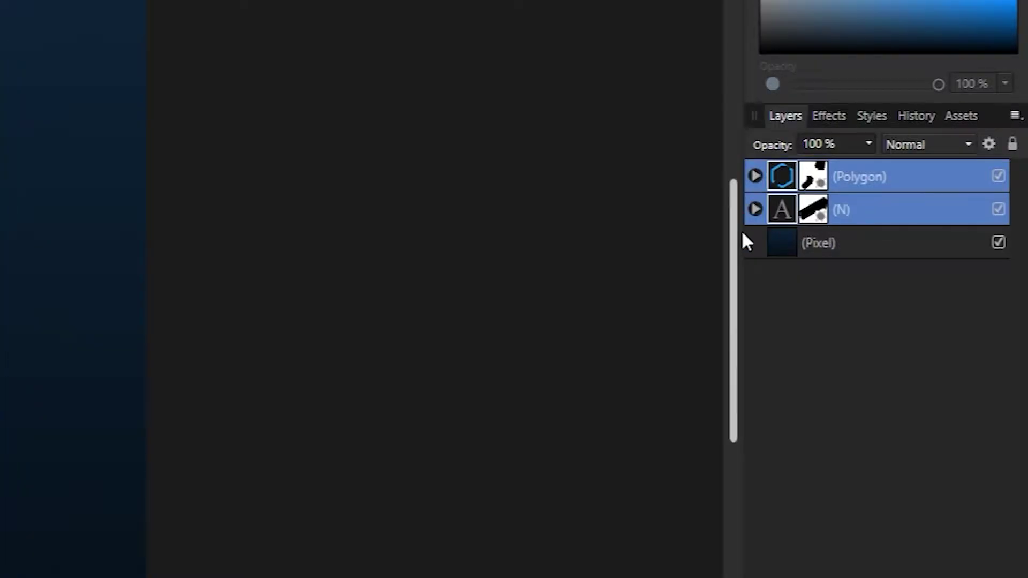
pyautogui.hotkey('ctrl', 'j')
pyautogui.moveTo(747, 242); pyautogui.dragTo(750, 293)
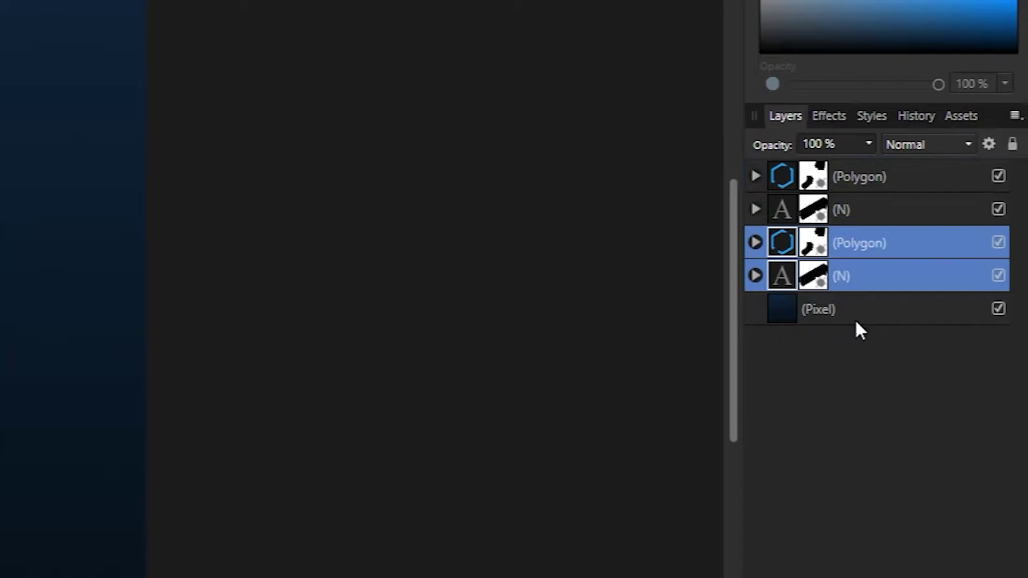
pyautogui.click(998, 242)
pyautogui.click(932, 220)
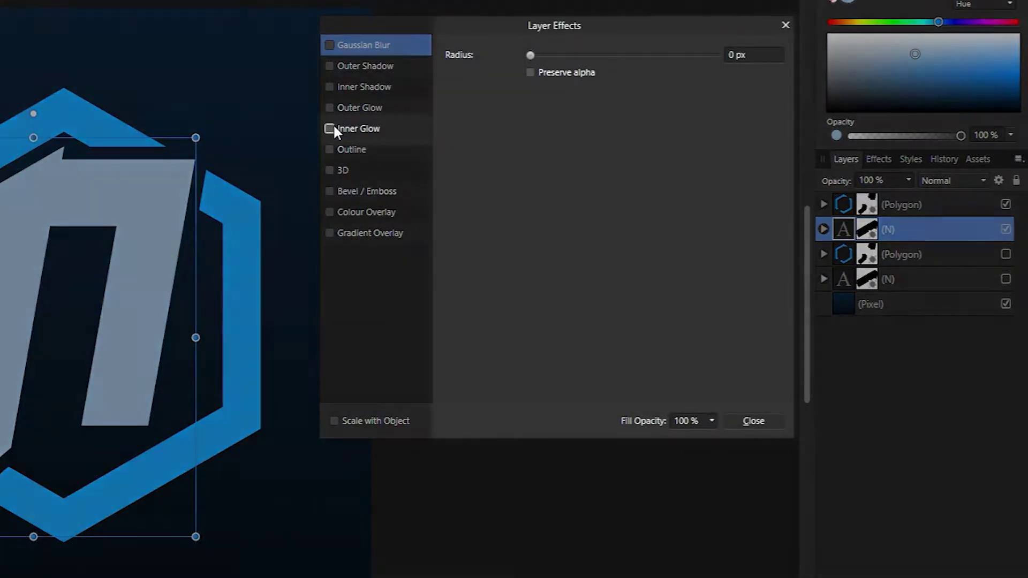
# Step: Give the N a white Inner Glow: 80 px radius, 55 % intensity, Overlay, about 81 % opacity
pyautogui.click(330, 129)
pyautogui.moveTo(552, 93); pyautogui.dragTo(708, 91)
pyautogui.click(750, 93)
pyautogui.write('80')
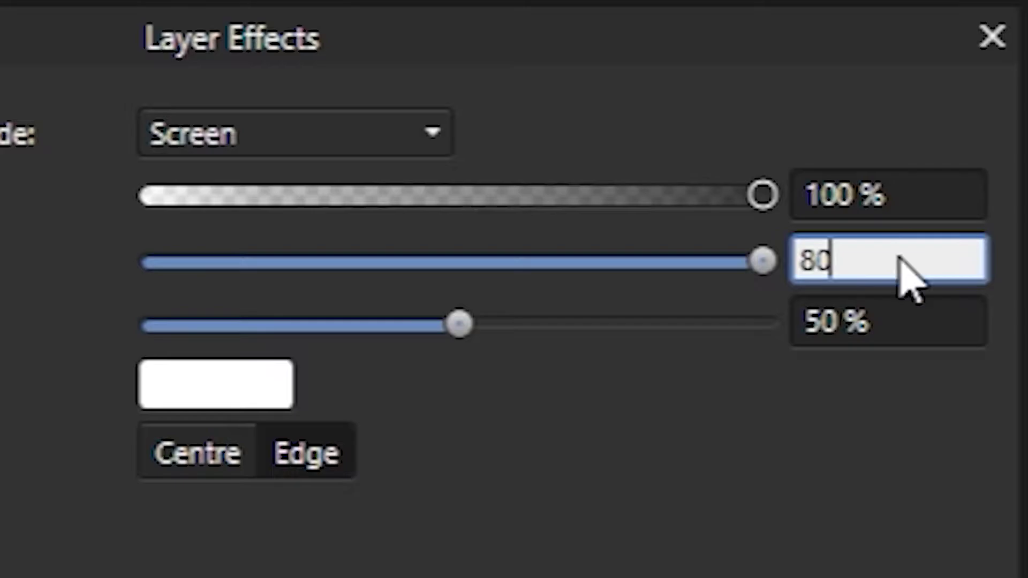
pyautogui.moveTo(623, 113)
pyautogui.mouseDown()
pyautogui.moveTo(656, 114)
pyautogui.moveTo(628, 118)
pyautogui.mouseUp()
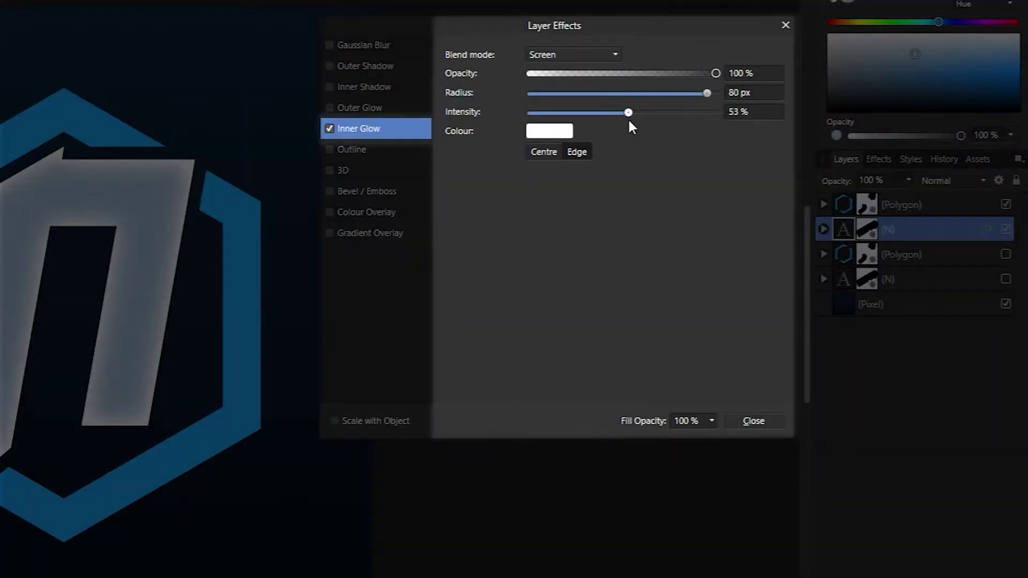
pyautogui.click(599, 54)
pyautogui.click(573, 152)
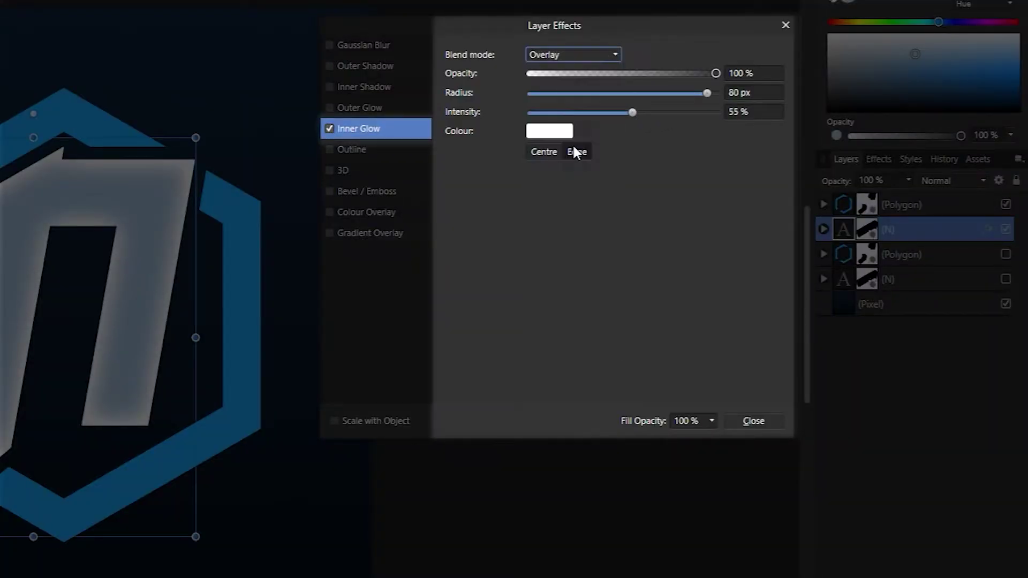
pyautogui.moveTo(666, 74); pyautogui.dragTo(681, 91)
# Step: Give the hexagon an Inner Glow: 50 px radius, 45 % intensity, Overlay, 77 % opacity
pyautogui.click(905, 205)
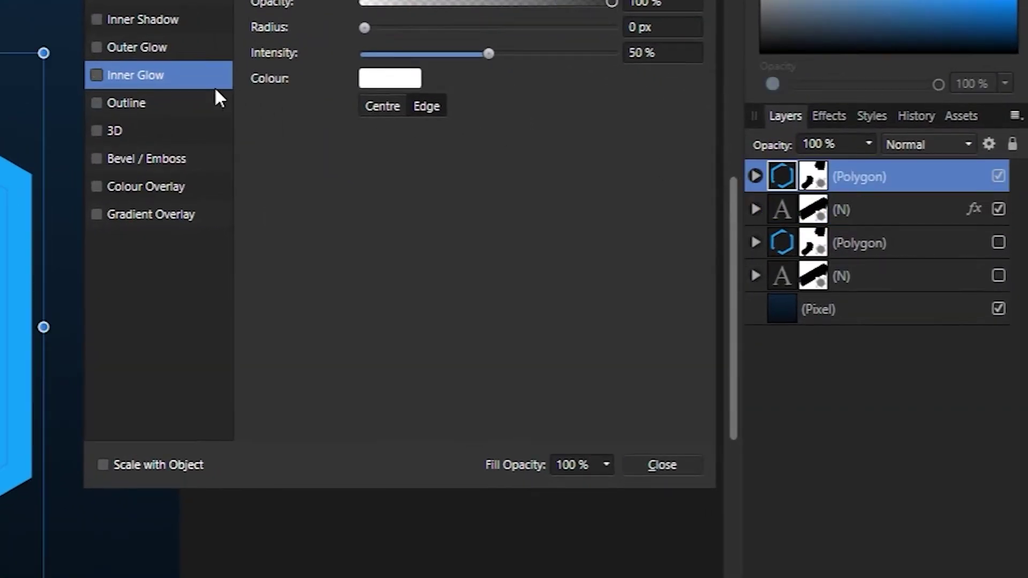
pyautogui.click(96, 76)
pyautogui.moveTo(364, 27); pyautogui.dragTo(541, 29)
pyautogui.click(589, 54)
pyautogui.click(569, 152)
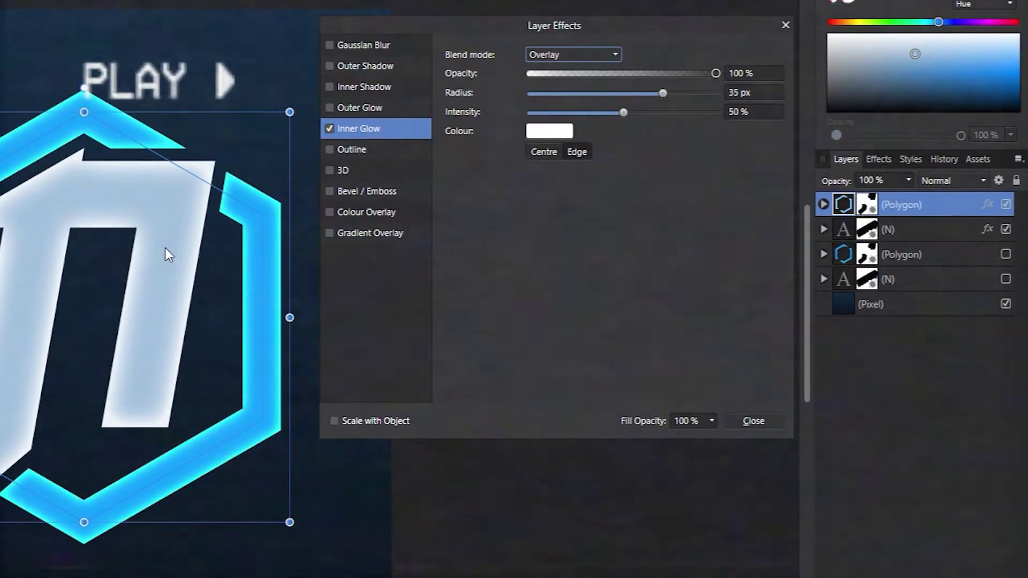
pyautogui.moveTo(663, 93); pyautogui.dragTo(695, 93)
pyautogui.moveTo(623, 112); pyautogui.dragTo(619, 114)
pyautogui.scroll(-2, 733, 112)
pyautogui.moveTo(715, 72)
pyautogui.mouseDown()
pyautogui.moveTo(674, 74)
pyautogui.moveTo(696, 75)
pyautogui.mouseUp()
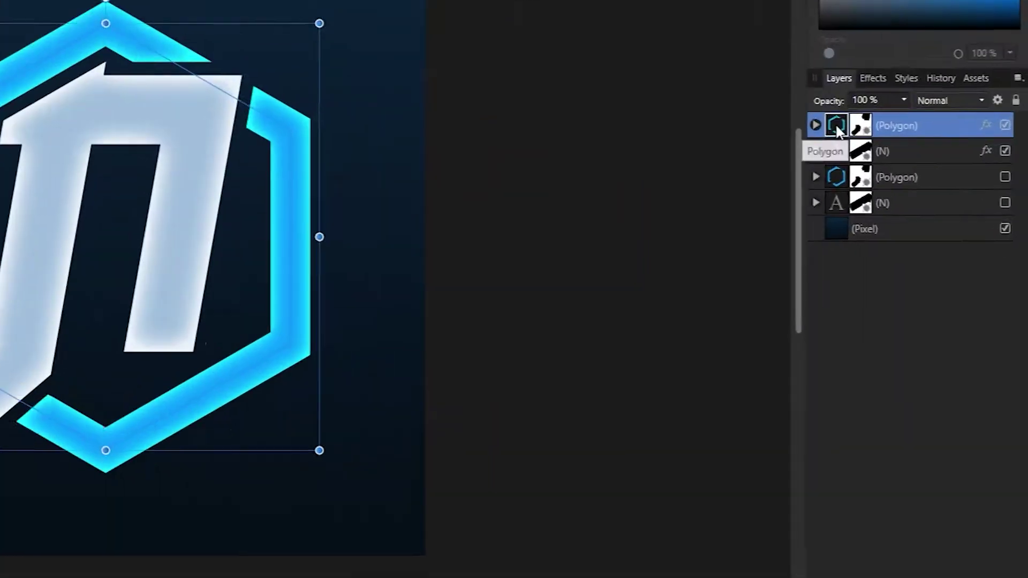
pyautogui.keyDown('ctrl'); pyautogui.click(838, 128); pyautogui.keyUp('ctrl')
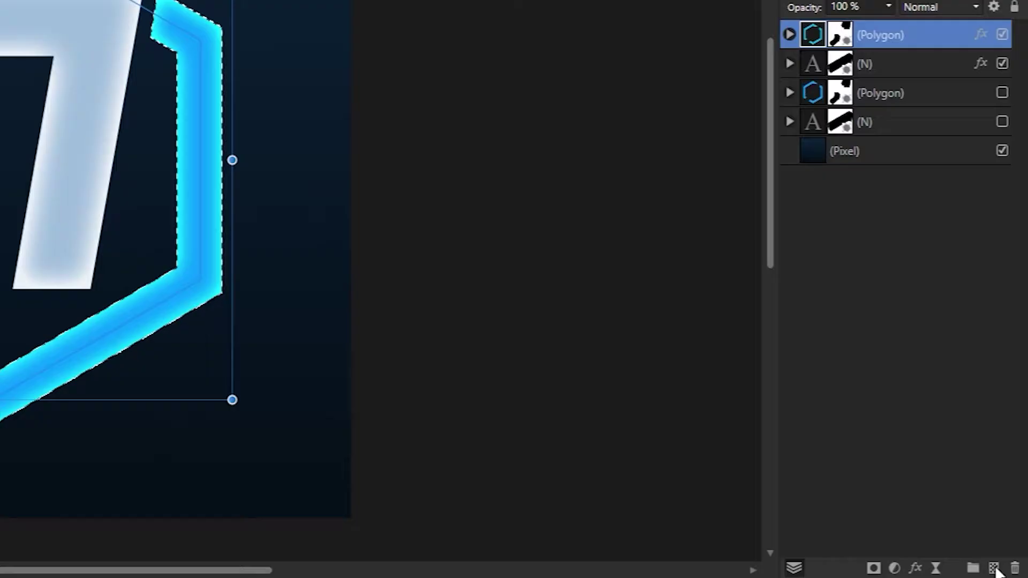
# Step: Paint a soft white highlight over the hexagon on a new Pixel layer blended in Overlay
pyautogui.click(991, 568)
pyautogui.click(16, 217)
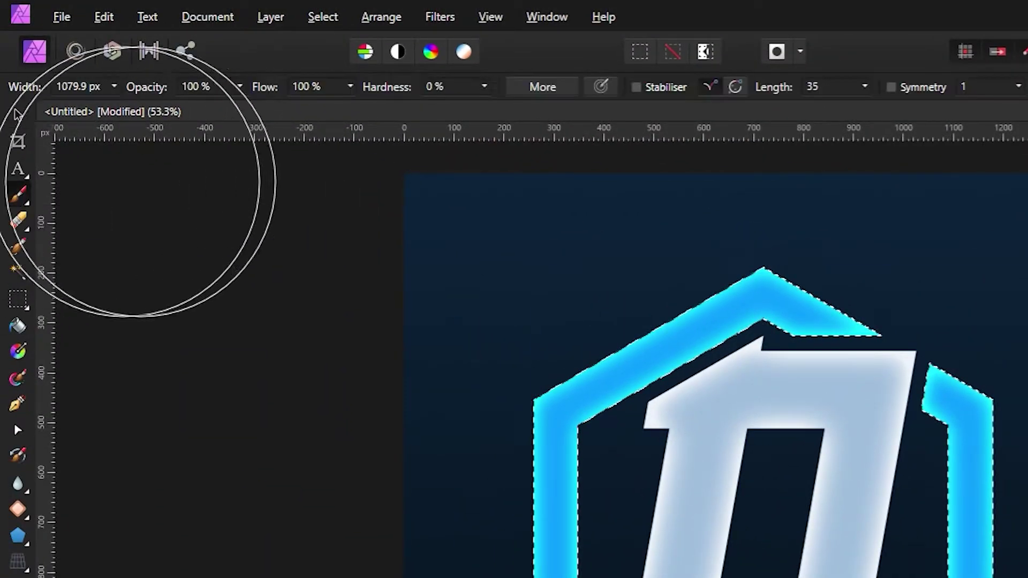
pyautogui.click(797, 213)
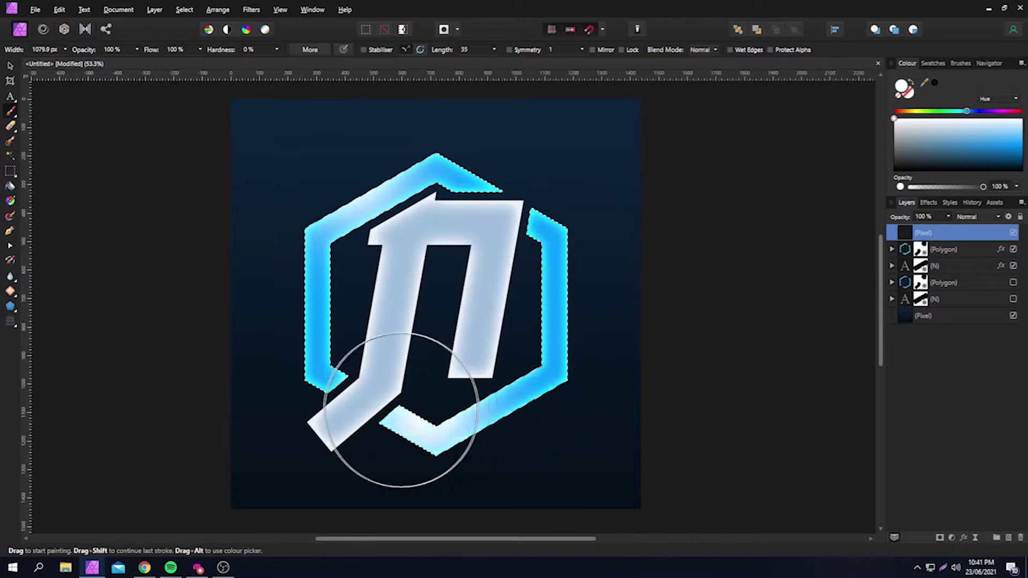
pyautogui.moveTo(592, 298); pyautogui.dragTo(555, 367)
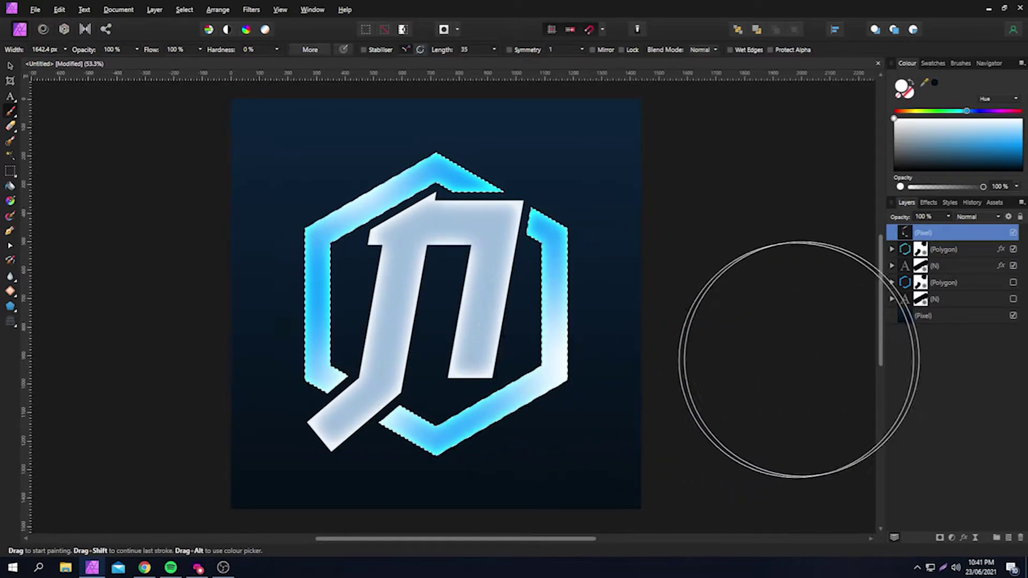
pyautogui.click(970, 216)
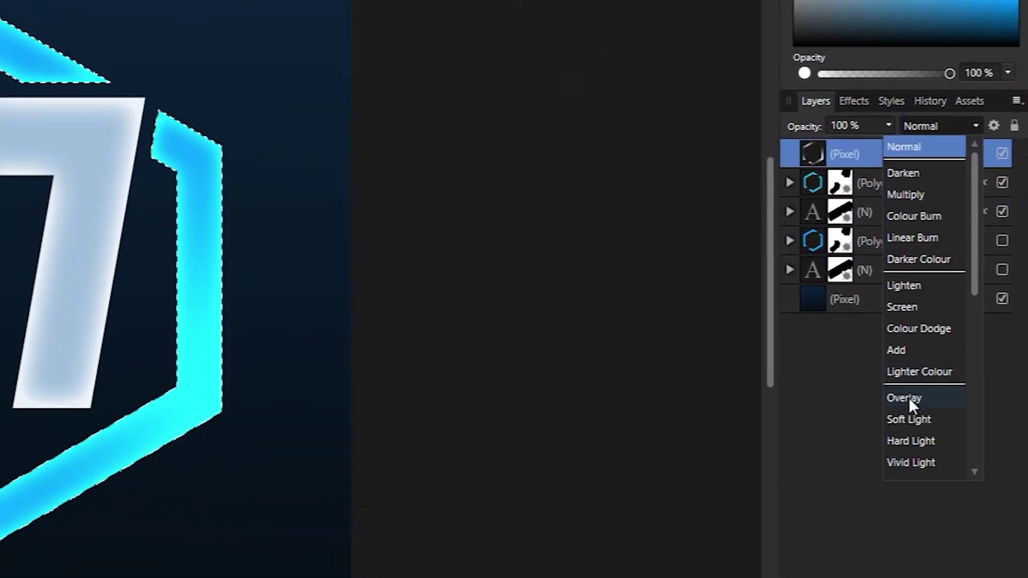
pyautogui.click(959, 371)
pyautogui.press('m')
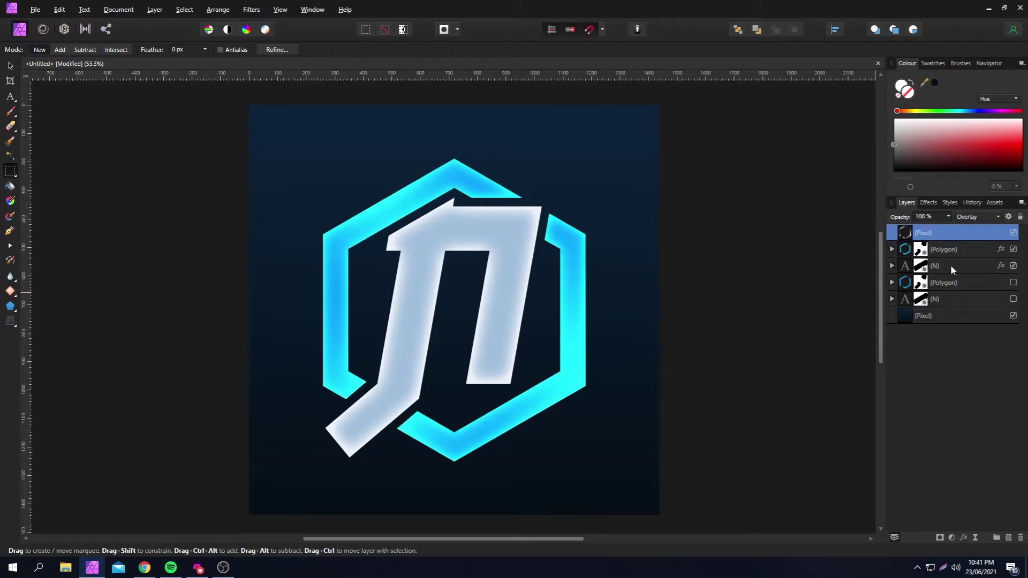
pyautogui.click(909, 268)
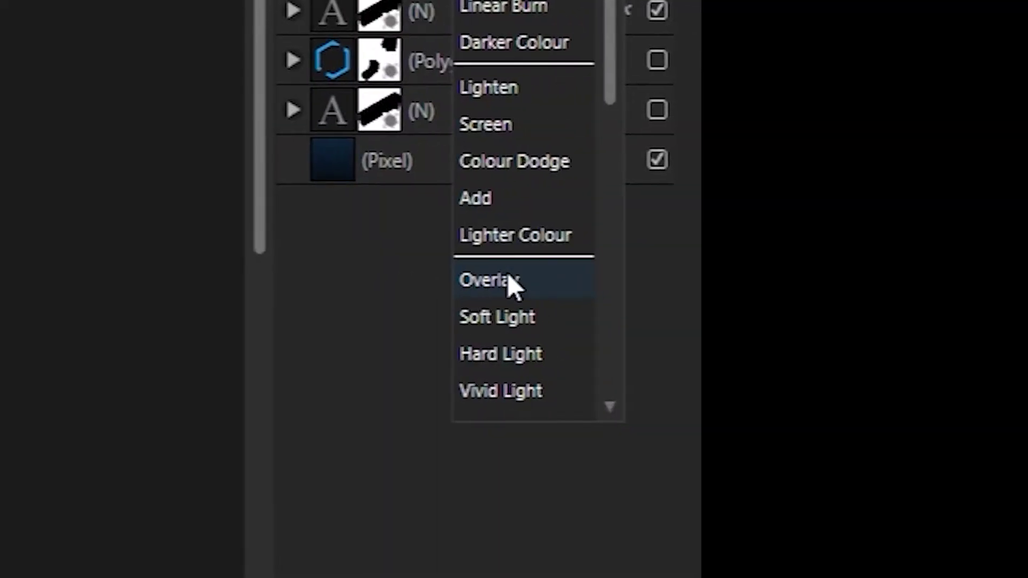
# Step: Set the N highlight to Overlay, then group the four front layers as 'front'
pyautogui.click(508, 280)
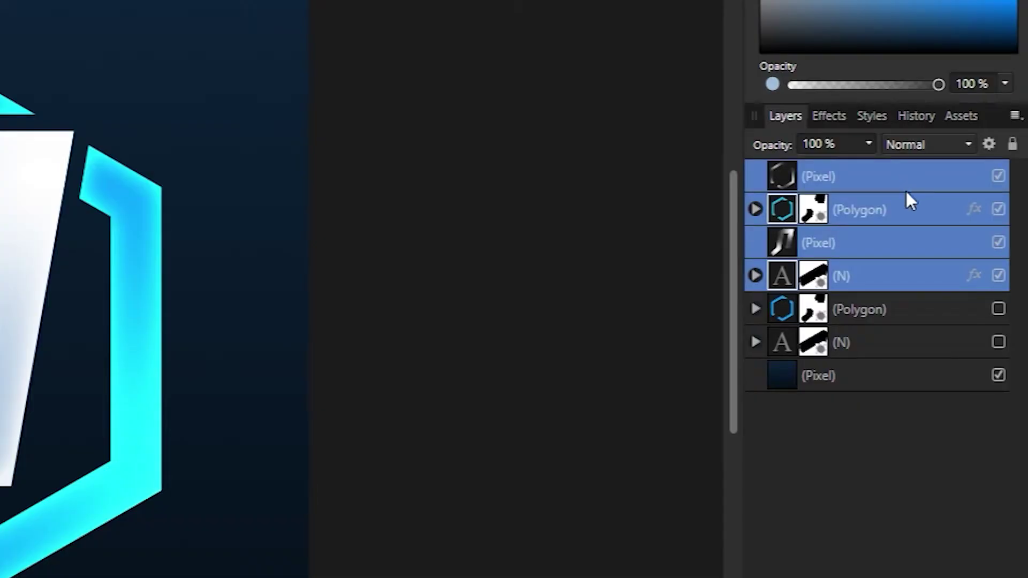
pyautogui.hotkey('ctrl', 'g')
pyautogui.doubleClick(874, 180)
pyautogui.write('front')
pyautogui.press('Return')
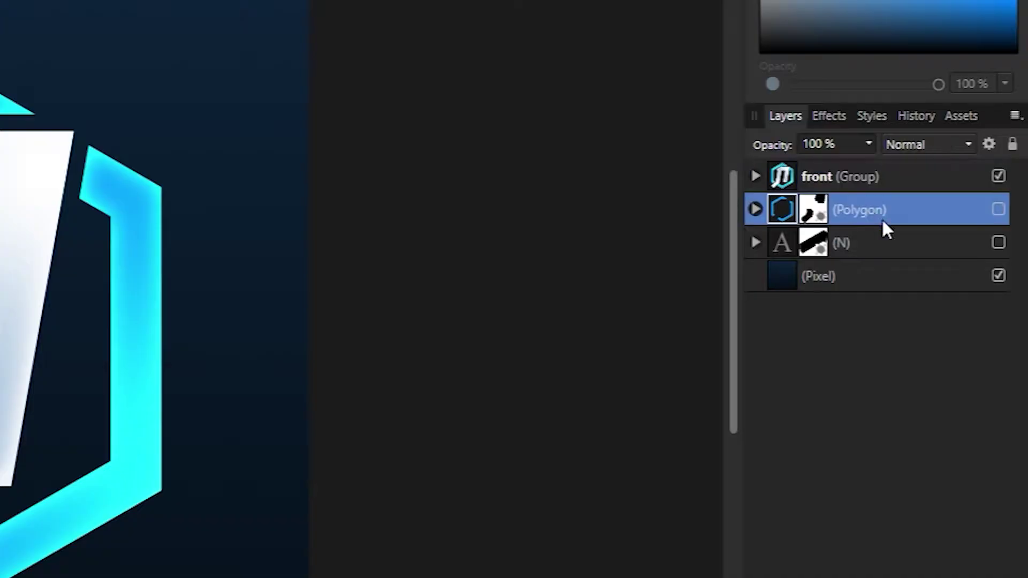
# Step: Show the hidden hexagon and N copies and resize them with the Move Tool
pyautogui.keyDown('shift'); pyautogui.click(982, 250); pyautogui.keyUp('shift')
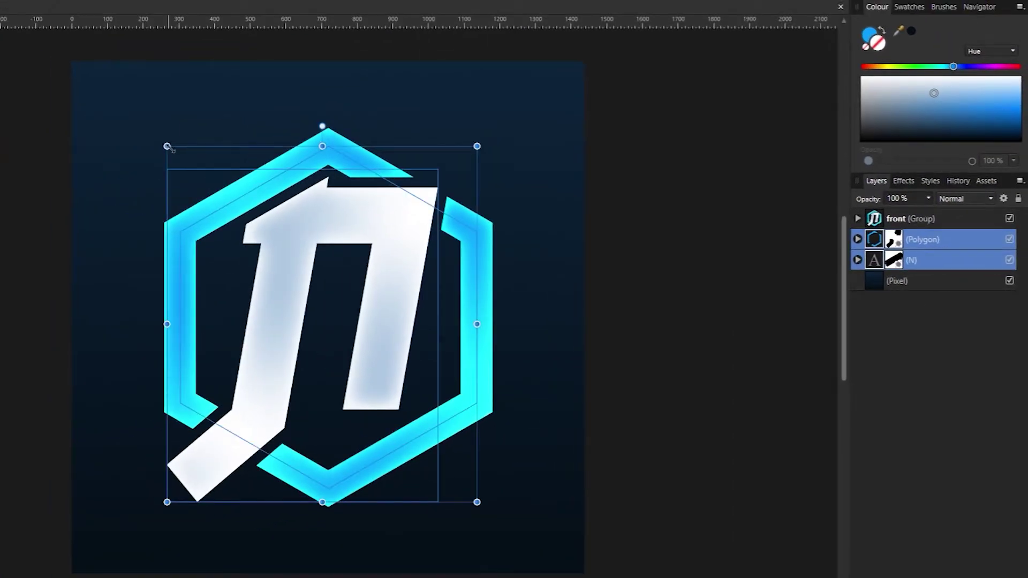
pyautogui.moveTo(168, 143); pyautogui.dragTo(175, 155)
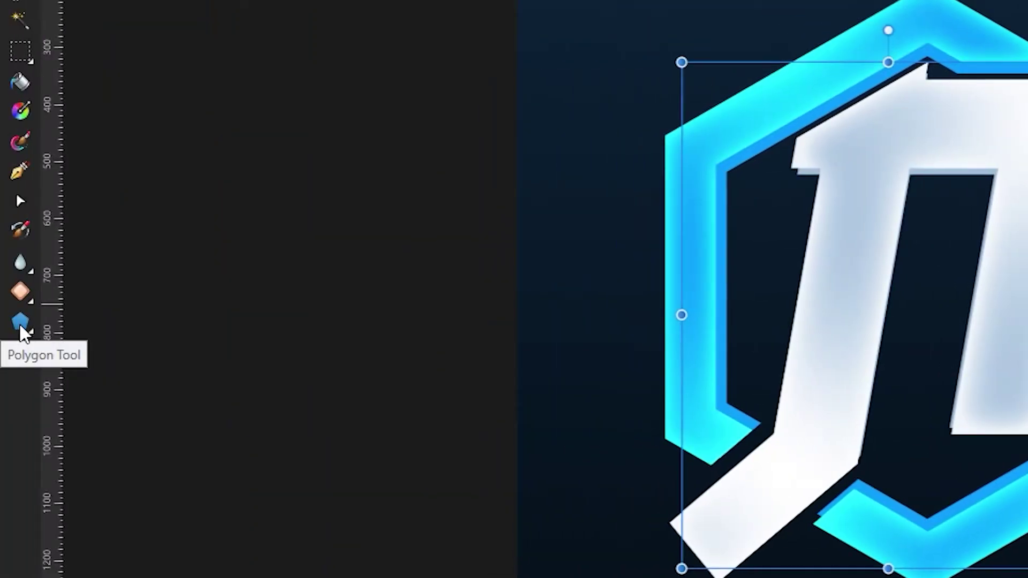
pyautogui.click(21, 328)
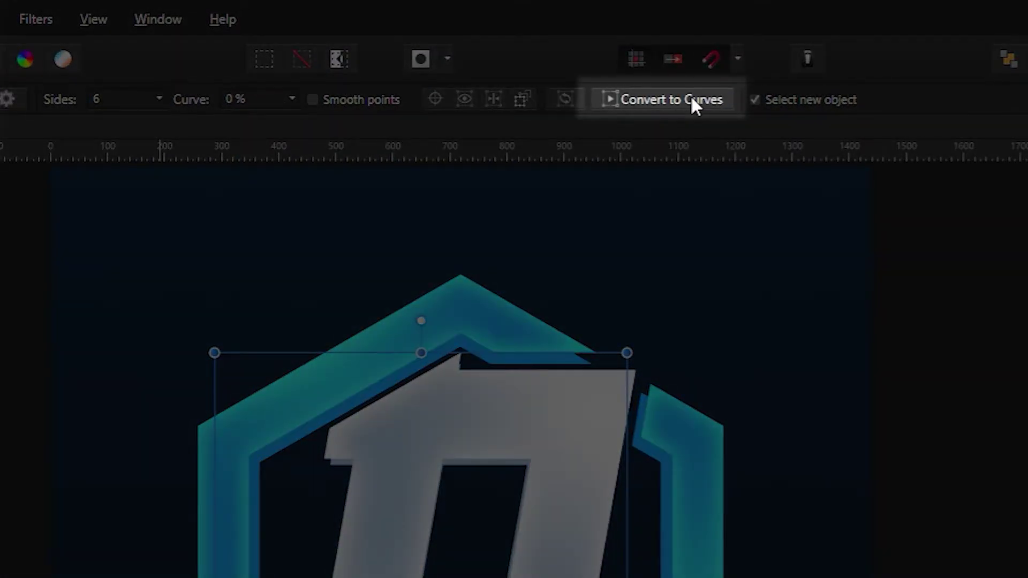
# Step: Convert the back N copy to curves and reshape it along the roof edge
pyautogui.click(689, 95)
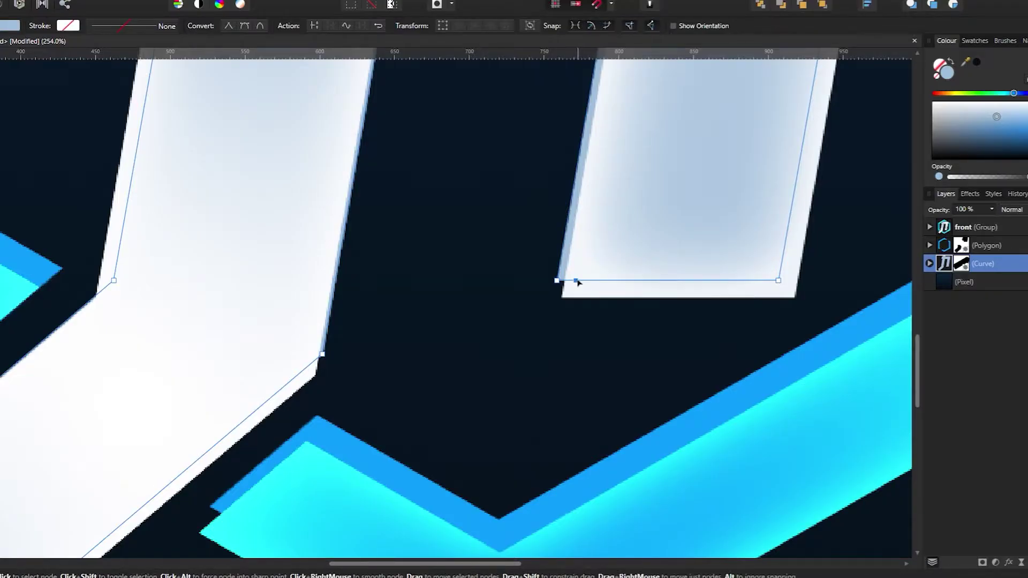
pyautogui.hscroll(-3, 568, 300)
pyautogui.scroll(-2, 567, 300)
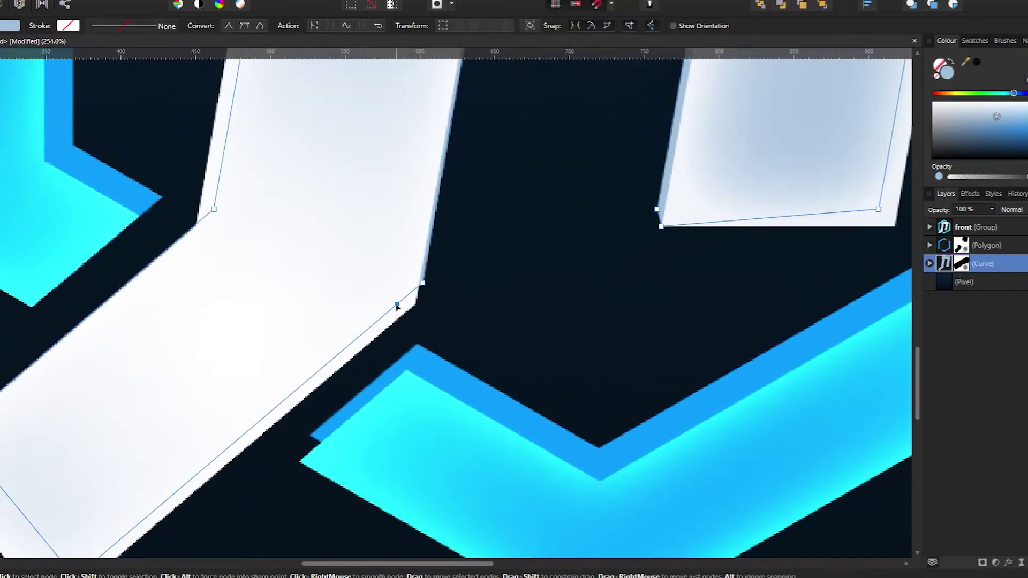
pyautogui.hscroll(-7, 321, 348)
pyautogui.hscroll(5, 303, 234)
pyautogui.scroll(3, 303, 234)
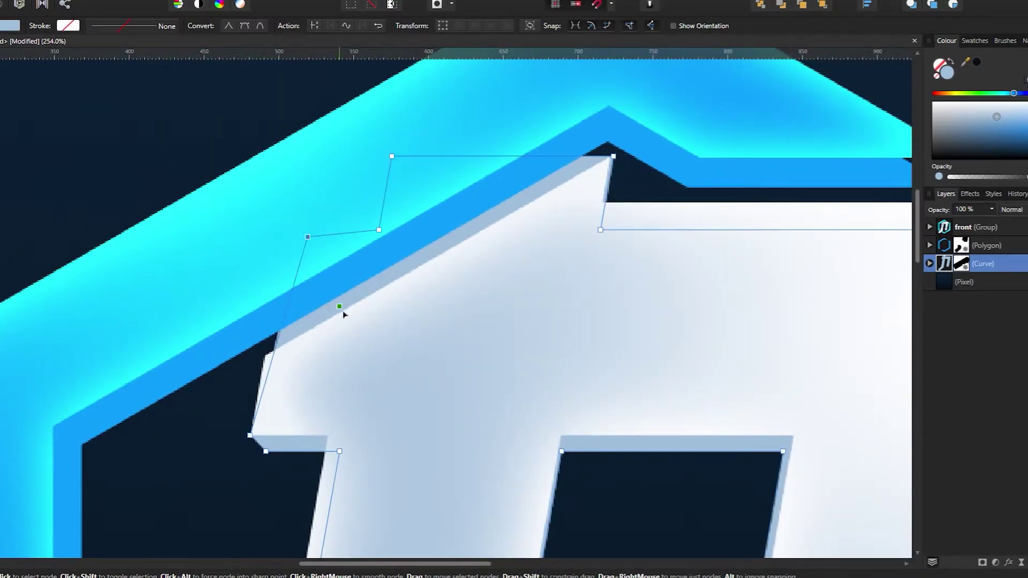
pyautogui.moveTo(343, 313); pyautogui.dragTo(497, 270)
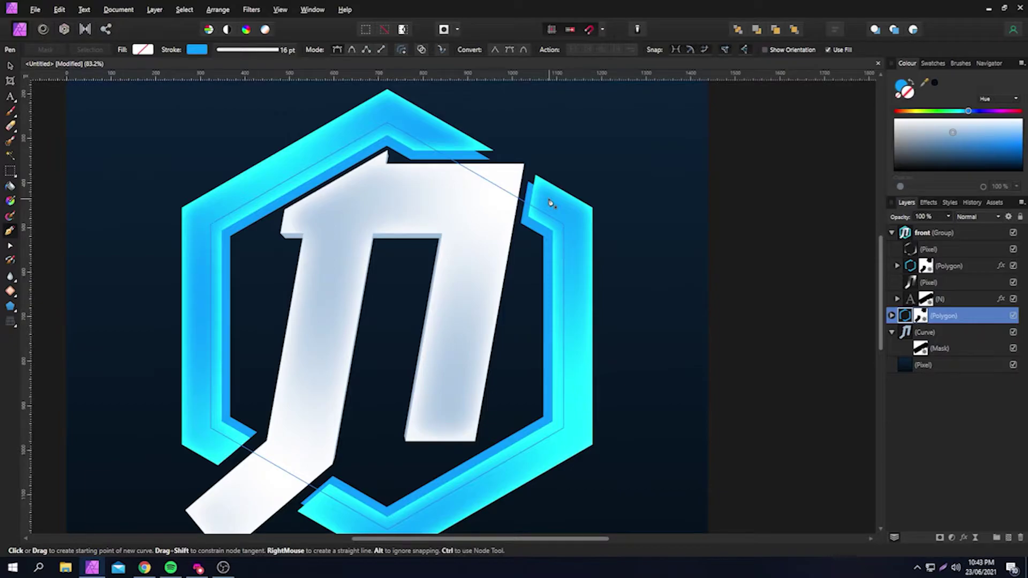
# Step: Draw a four-corner side-face shape with no stroke and the recent blue fill
pyautogui.click(551, 203)
pyautogui.scroll(10, 551, 207)
pyautogui.scroll(-8, 528, 251)
pyautogui.click(548, 256)
pyautogui.click(503, 371)
pyautogui.click(430, 305)
pyautogui.click(441, 209)
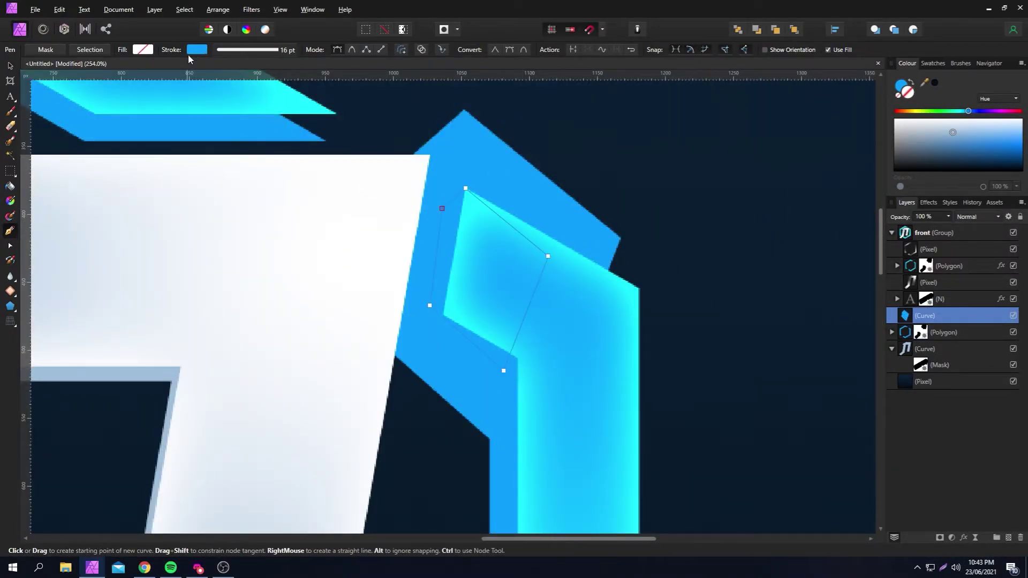
pyautogui.click(197, 51)
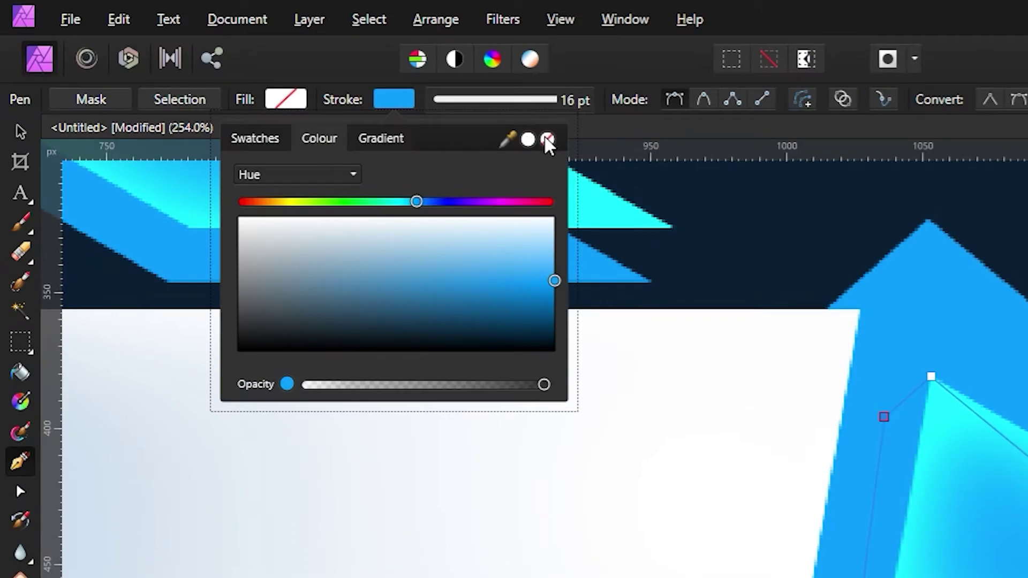
pyautogui.click(547, 141)
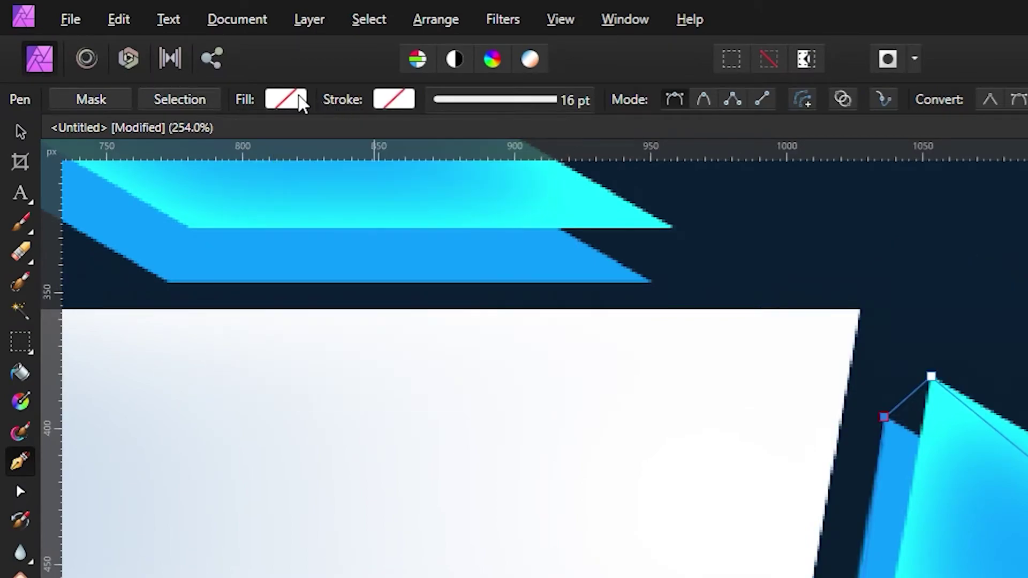
pyautogui.click(292, 100)
pyautogui.click(174, 174)
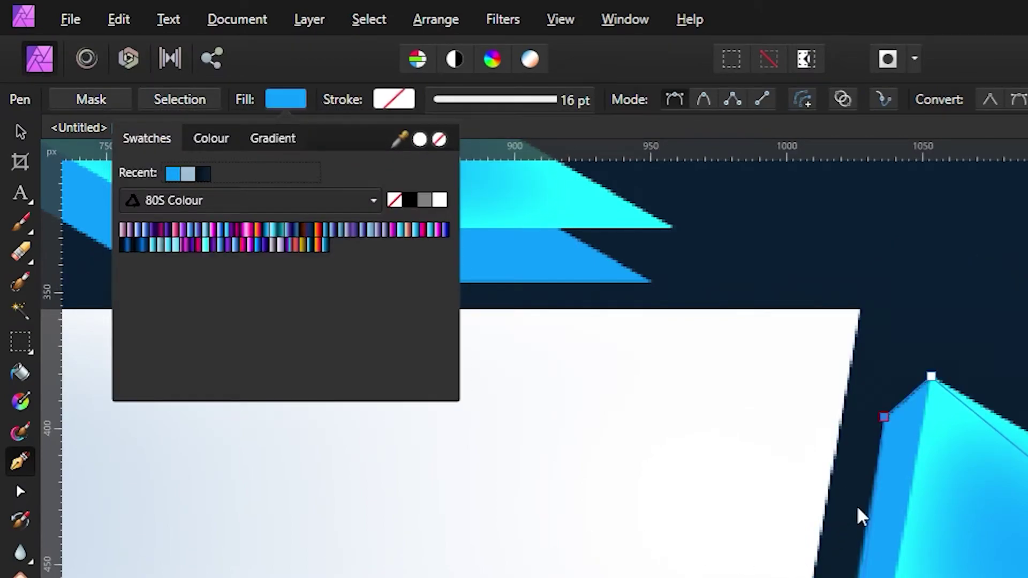
# Step: Group the depth layers and name the group '3d'
pyautogui.hotkey('ctrl', 'g')
pyautogui.doubleClick(876, 345)
pyautogui.write('3d')
pyautogui.press('Return')
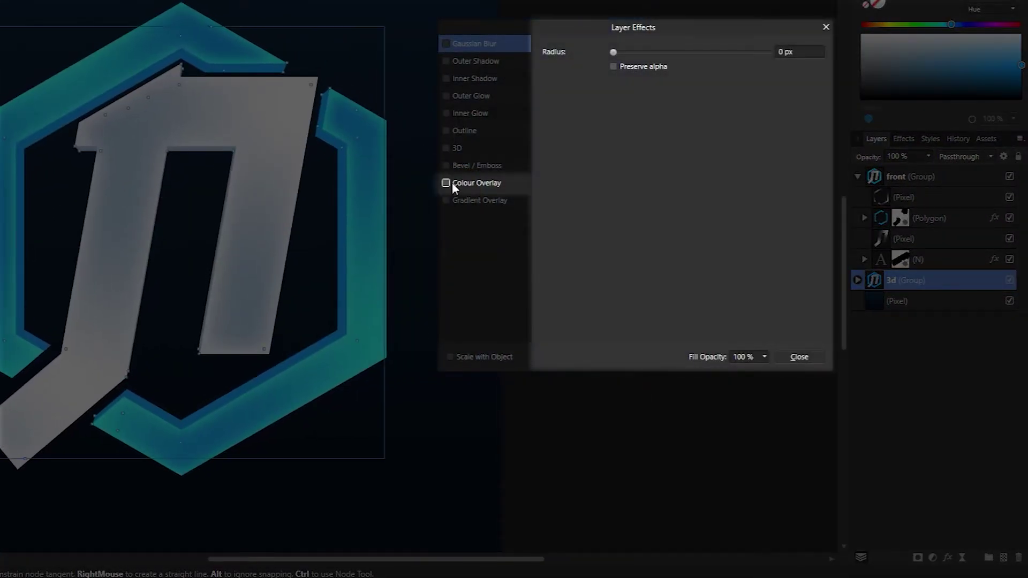
# Step: Give the 3d group a 50% black Colour Overlay and an Overlay Inner Glow at 48%
pyautogui.click(446, 183)
pyautogui.press('Return')
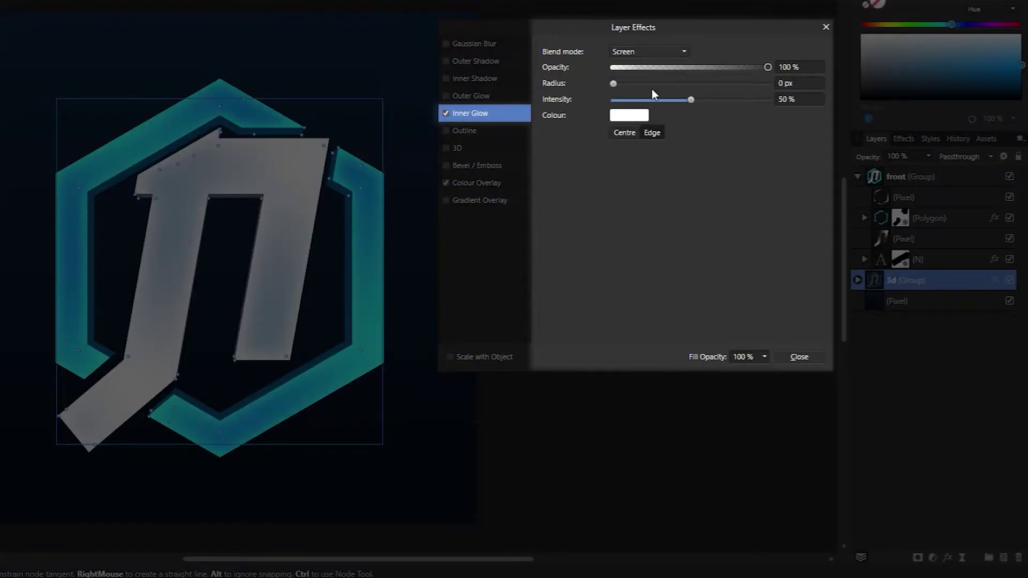
pyautogui.moveTo(613, 84); pyautogui.dragTo(642, 99)
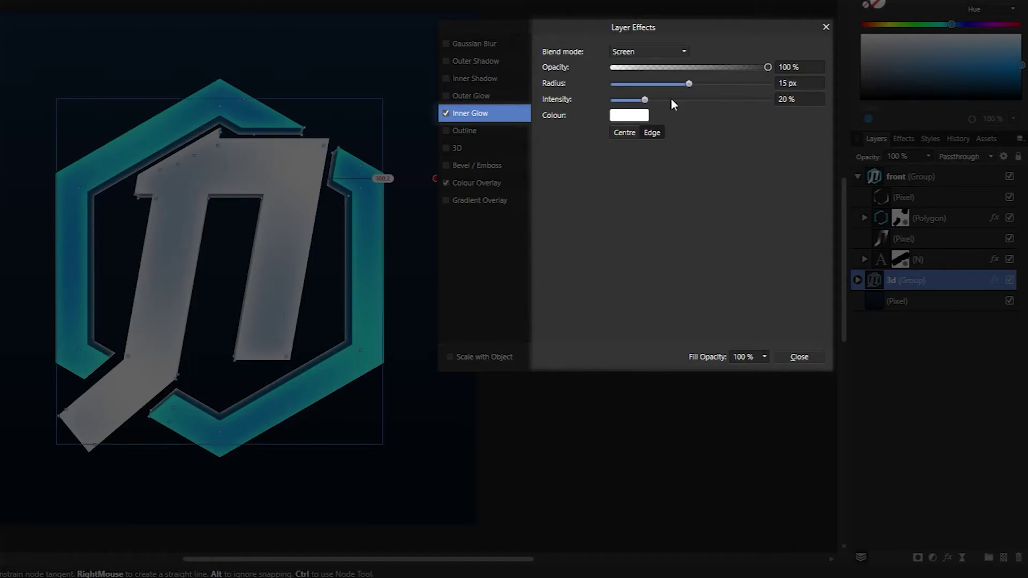
pyautogui.click(653, 52)
pyautogui.click(651, 137)
pyautogui.moveTo(728, 65); pyautogui.dragTo(707, 69)
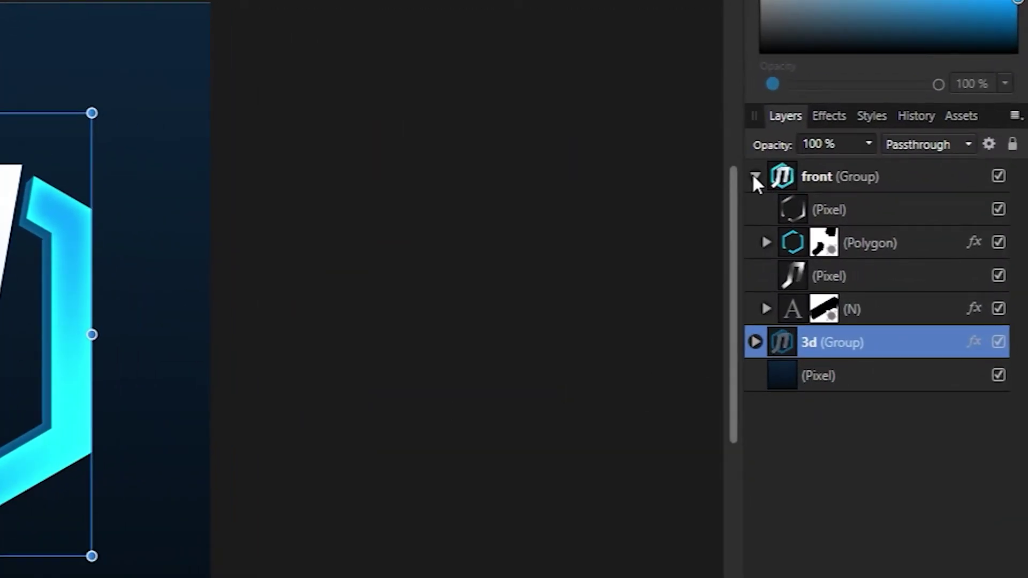
# Step: Group front and 3d, duplicate the group, hide the original and rasterise the copy
pyautogui.click(892, 233)
pyautogui.keyDown('shift'); pyautogui.click(948, 236); pyautogui.keyUp('shift')
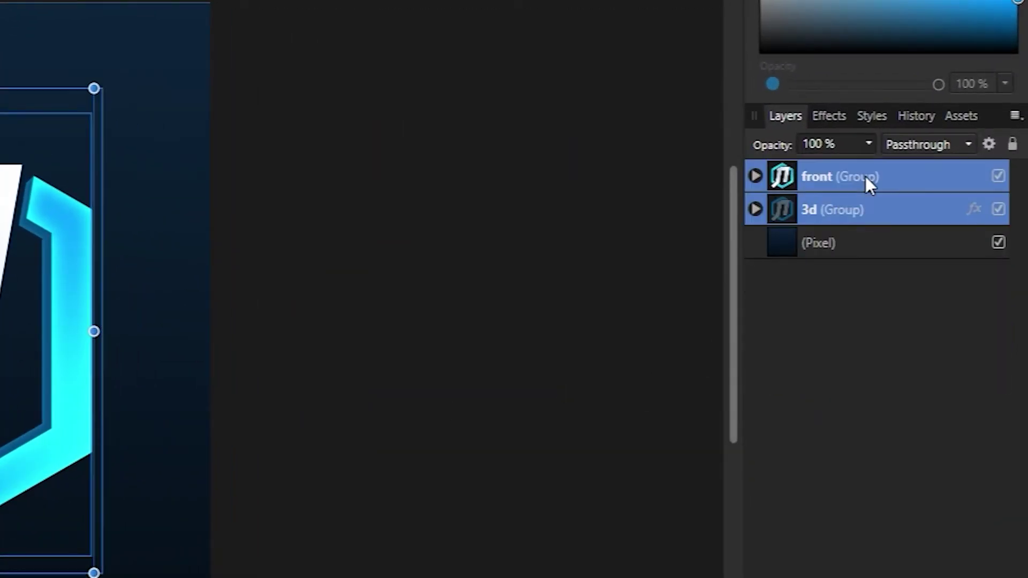
pyautogui.hotkey('ctrl', 'g')
pyautogui.hotkey('ctrl', 'j')
pyautogui.click(999, 210)
pyautogui.hotkey('ctrl', 'e')
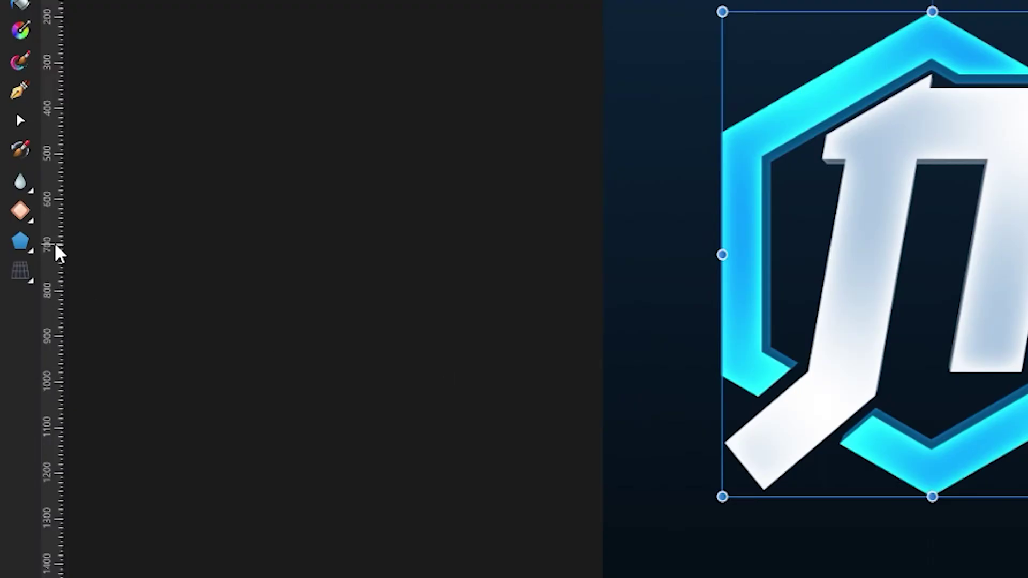
# Step: Tilt the rasterised logo by pulling its top-left corner down with Perspective
pyautogui.click(19, 272)
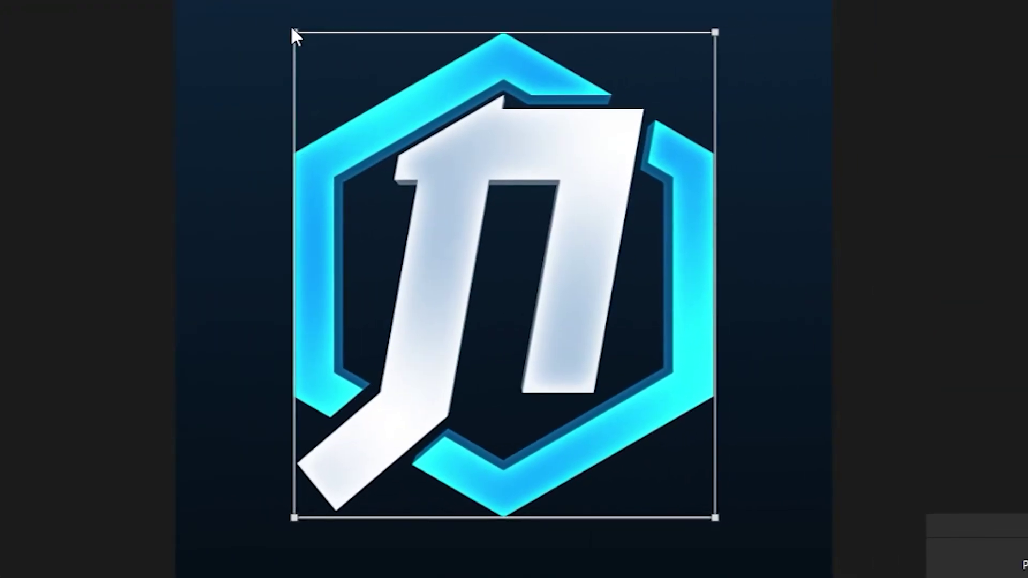
pyautogui.moveTo(310, 40); pyautogui.dragTo(303, 49)
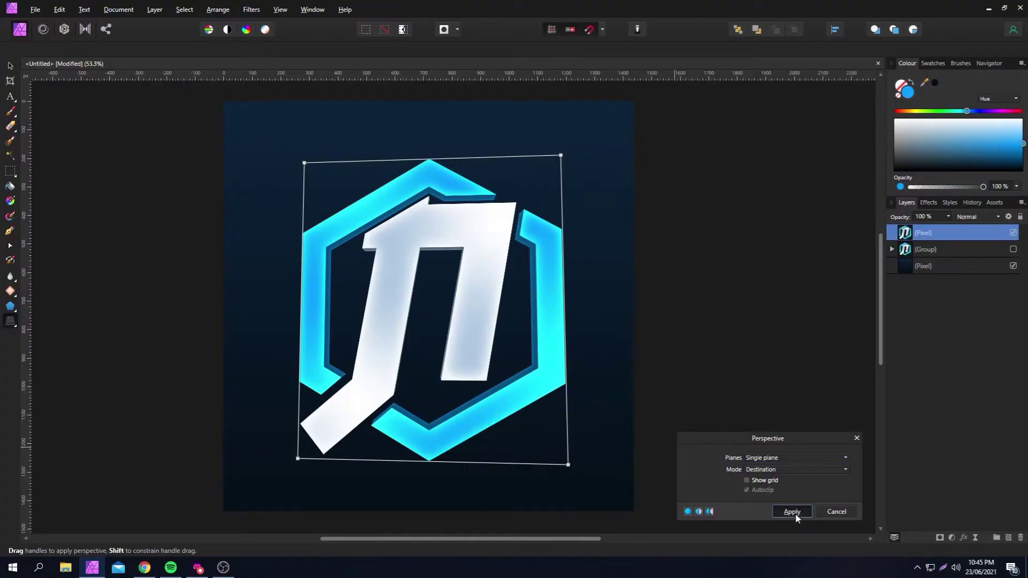
pyautogui.click(794, 512)
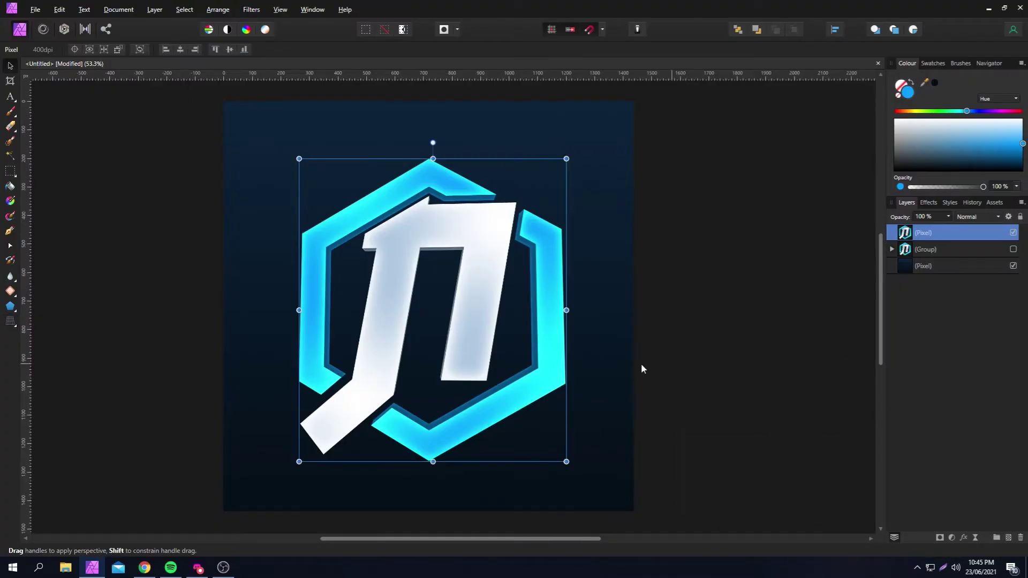
pyautogui.moveTo(668, 372)
pyautogui.mouseDown()
pyautogui.moveTo(638, 362)
pyautogui.moveTo(656, 366)
pyautogui.mouseUp()
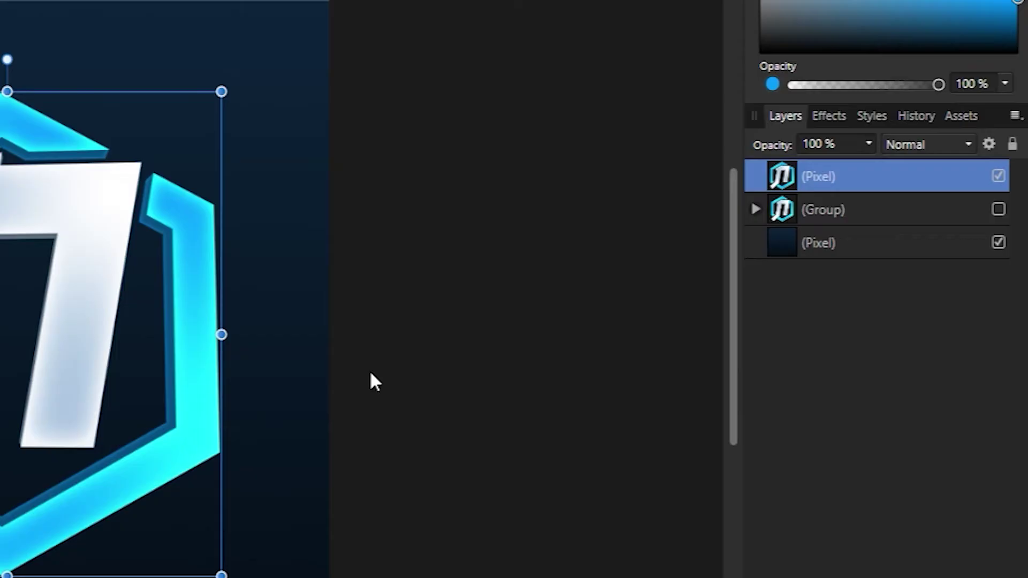
# Step: Duplicate the logo layer, add a 5 px Live Gaussian Blur, set Lighten at 50%
pyautogui.hotkey('ctrl', 'j')
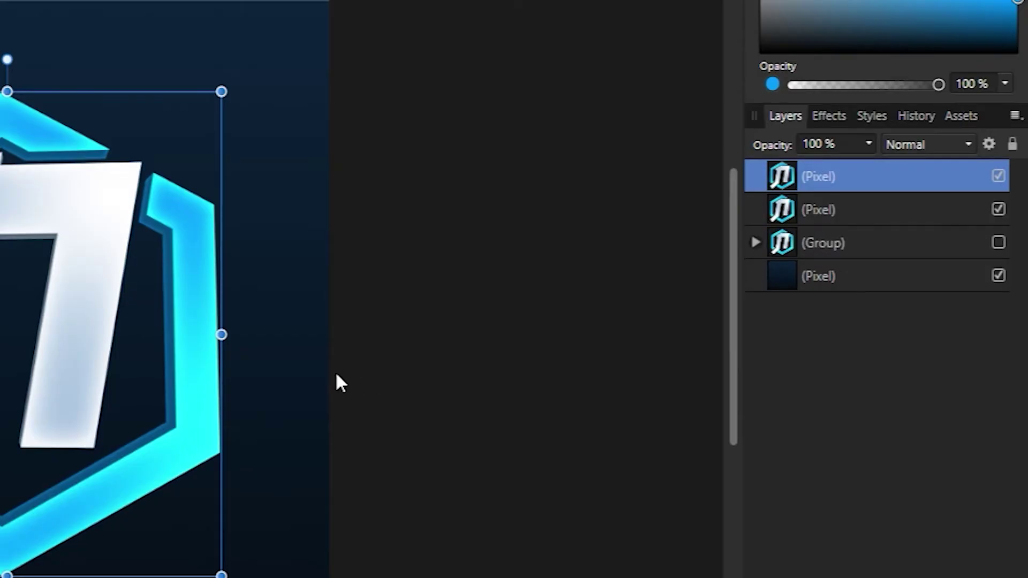
pyautogui.click(500, 569)
pyautogui.click(507, 277)
pyautogui.scroll(5, 506, 275)
pyautogui.click(968, 144)
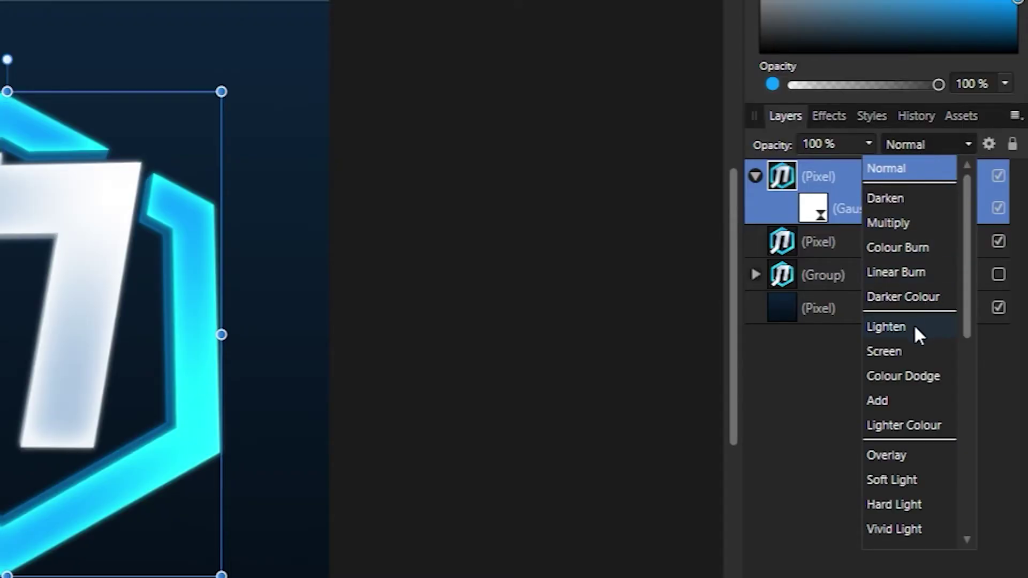
pyautogui.click(916, 329)
pyautogui.moveTo(865, 150); pyautogui.dragTo(798, 169)
# Step: Duplicate the glow layer, raise its blur to 15 px, and paint a light spot at the centre
pyautogui.hotkey('ctrl', 'j')
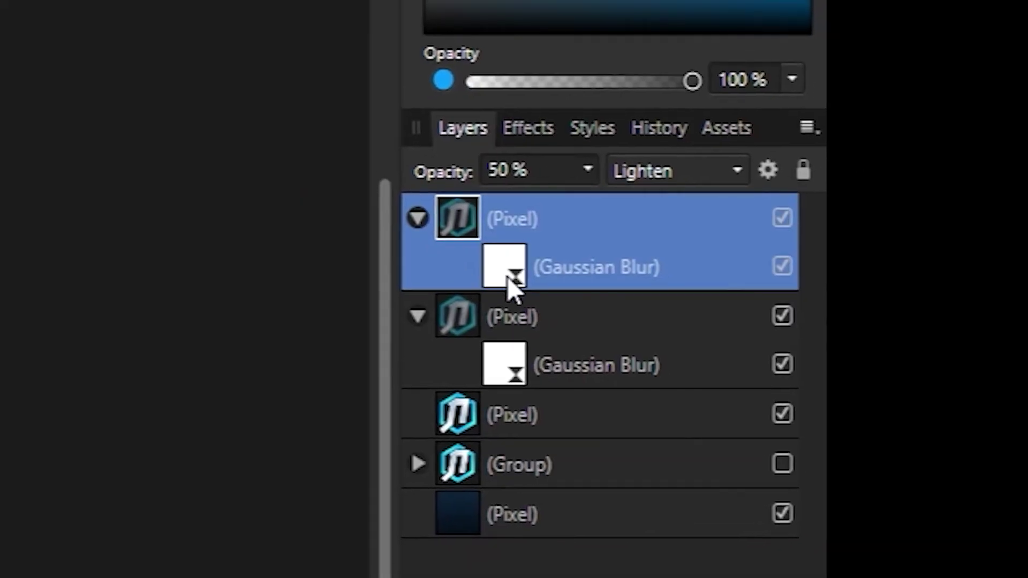
pyautogui.click(504, 275)
pyautogui.scroll(10, 509, 283)
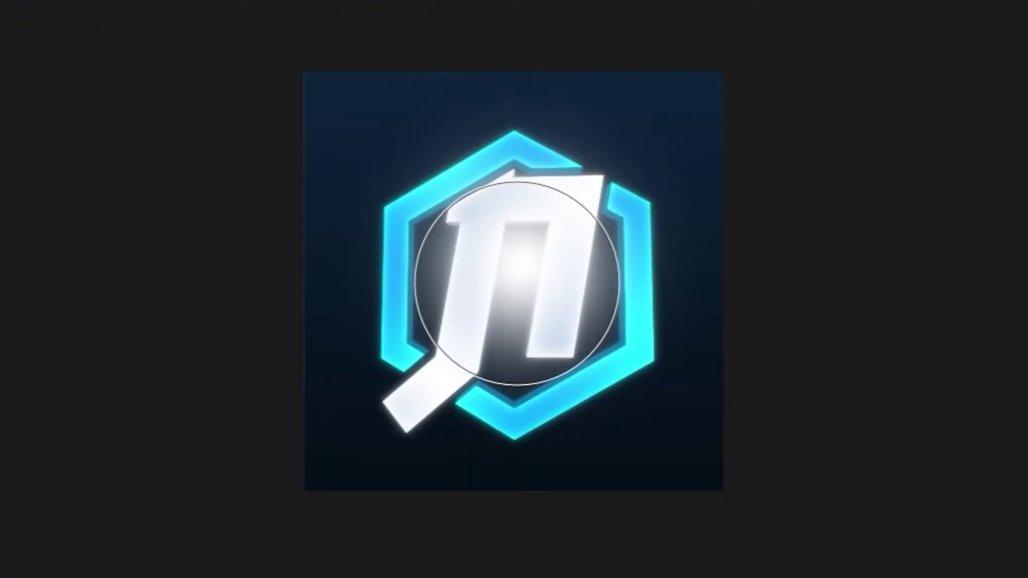
pyautogui.click(516, 281)
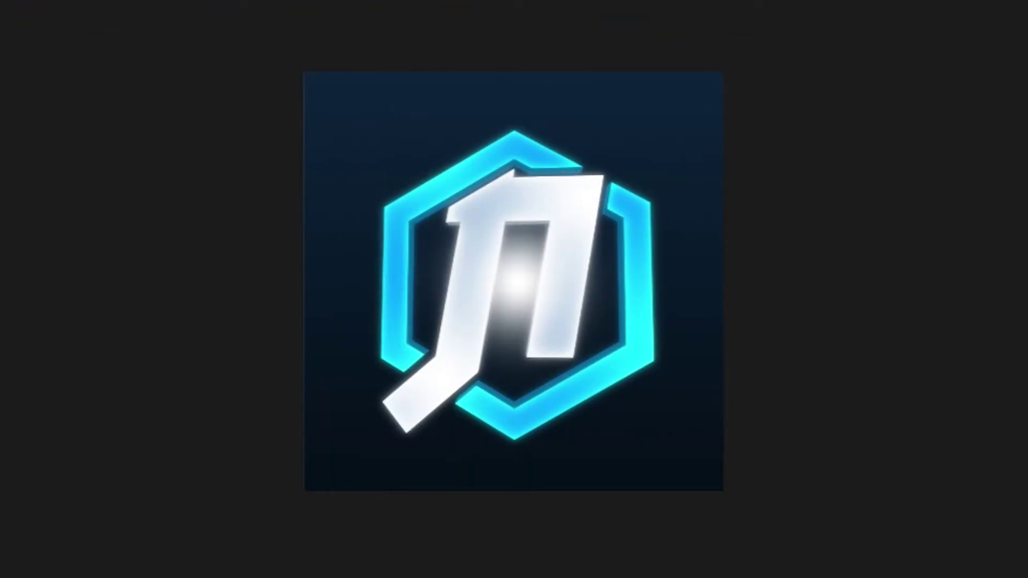
# Step: Enlarge and centre the light spot, then fit the texture layer and set it to Hard Light
pyautogui.moveTo(394, 158); pyautogui.dragTo(134, 0)
pyautogui.moveTo(544, 461); pyautogui.dragTo(539, 300)
pyautogui.click(977, 216)
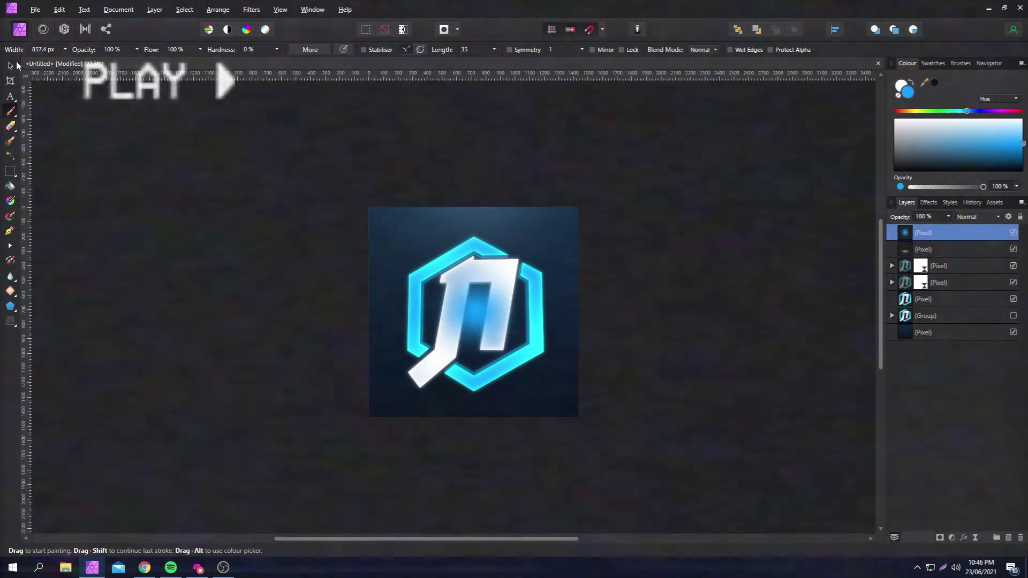
pyautogui.moveTo(407, 343); pyautogui.dragTo(523, 367)
pyautogui.click(977, 217)
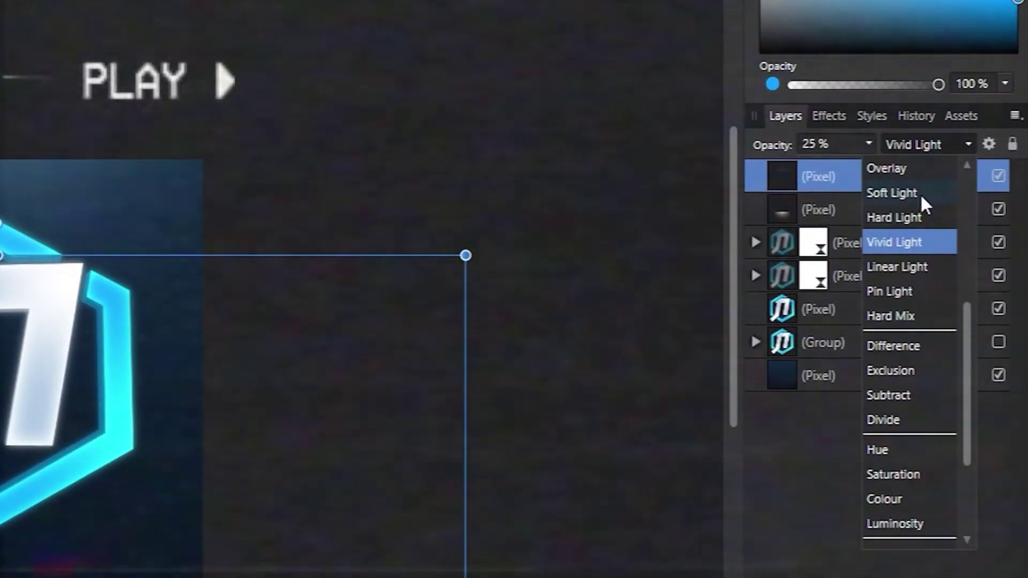
pyautogui.scroll(1, 920, 195)
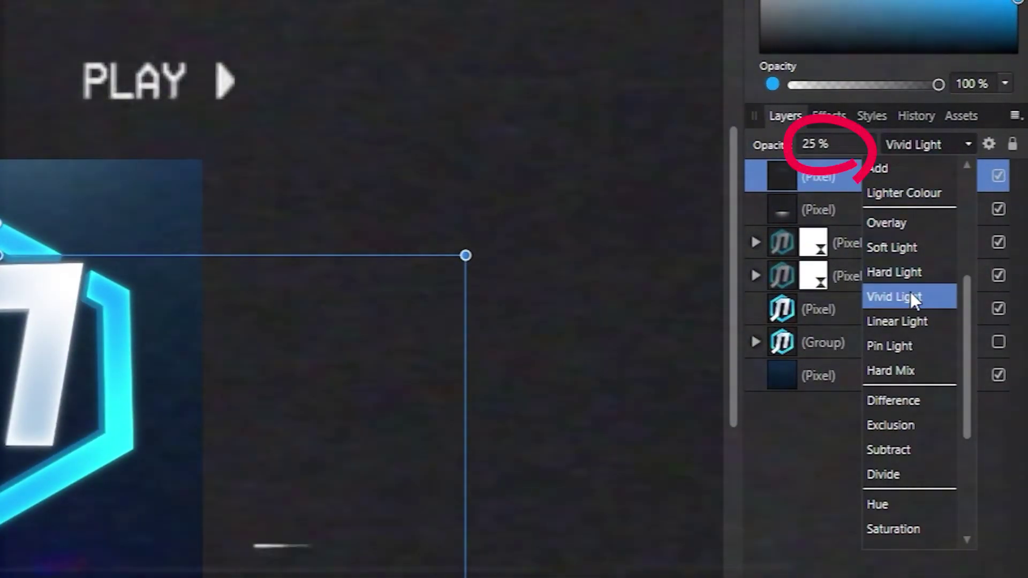
pyautogui.click(894, 272)
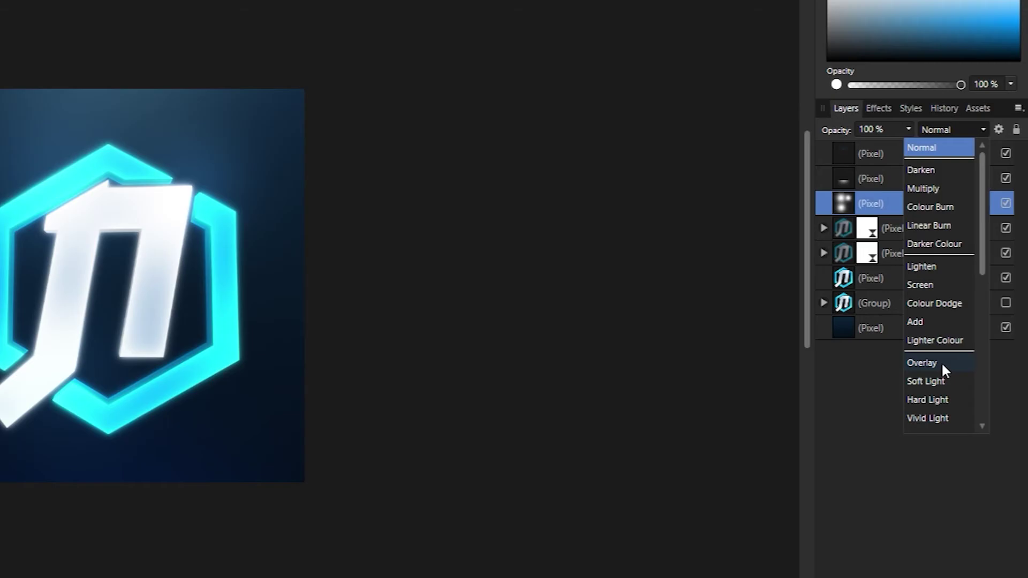
# Step: Blend the light layer in Overlay at 33% and switch to the Develop persona
pyautogui.click(942, 363)
pyautogui.moveTo(908, 129); pyautogui.dragTo(817, 173)
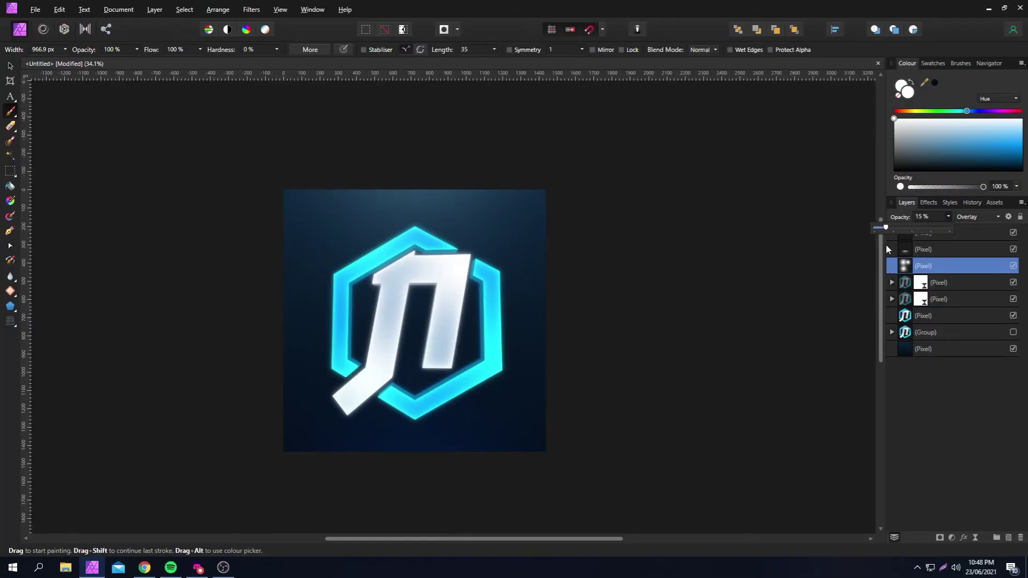
pyautogui.scroll(-2, 666, 305)
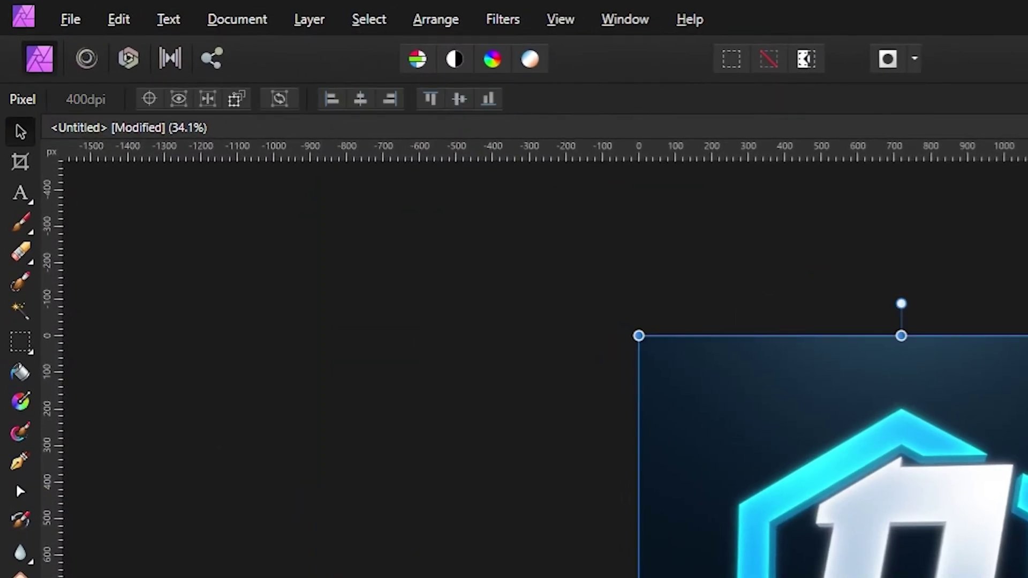
pyautogui.click(127, 61)
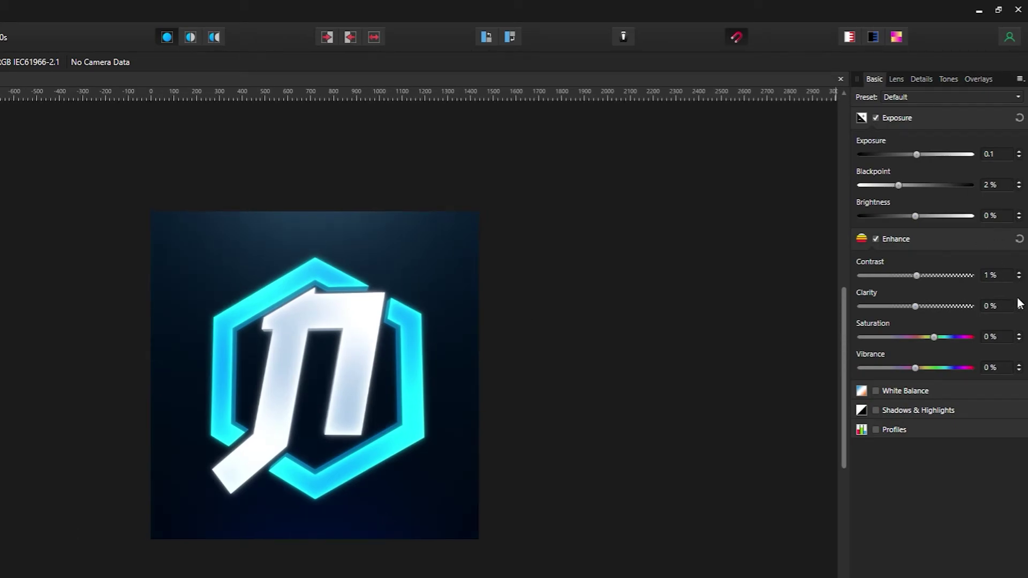
# Step: Enable White Balance, Shadows & Highlights, and Split Toning on the Tones panel
pyautogui.click(876, 390)
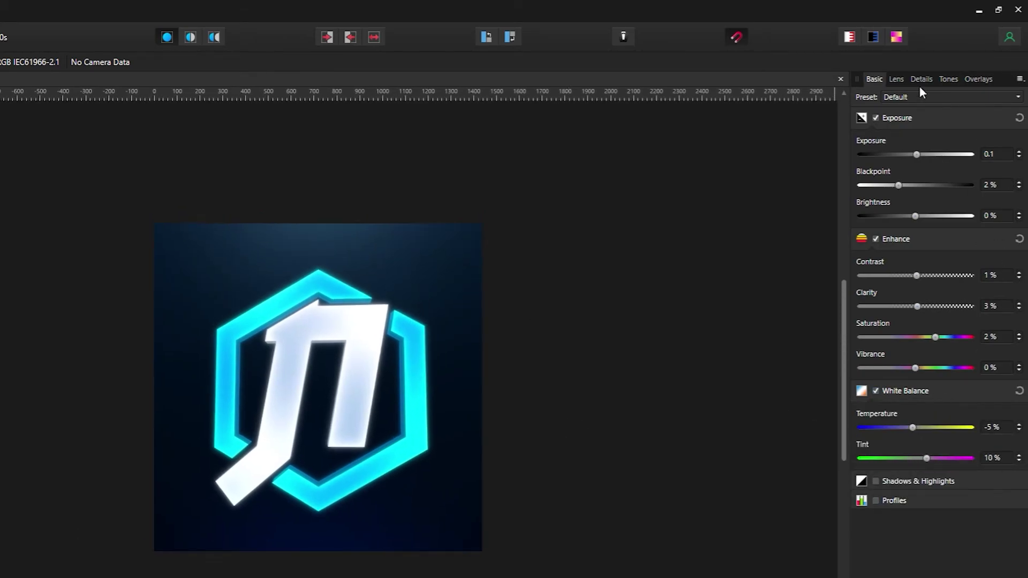
pyautogui.click(876, 481)
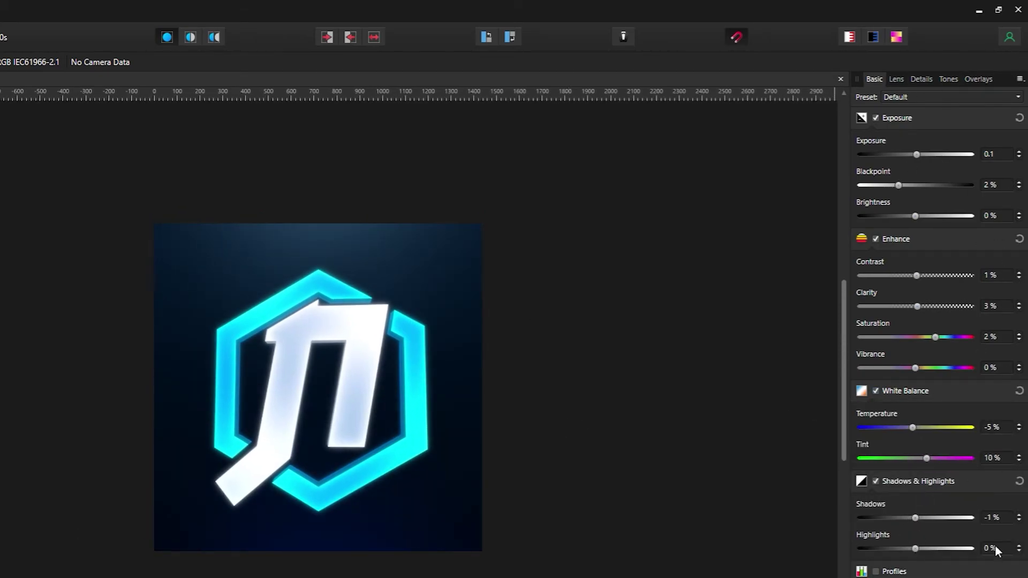
pyautogui.click(948, 79)
pyautogui.click(875, 157)
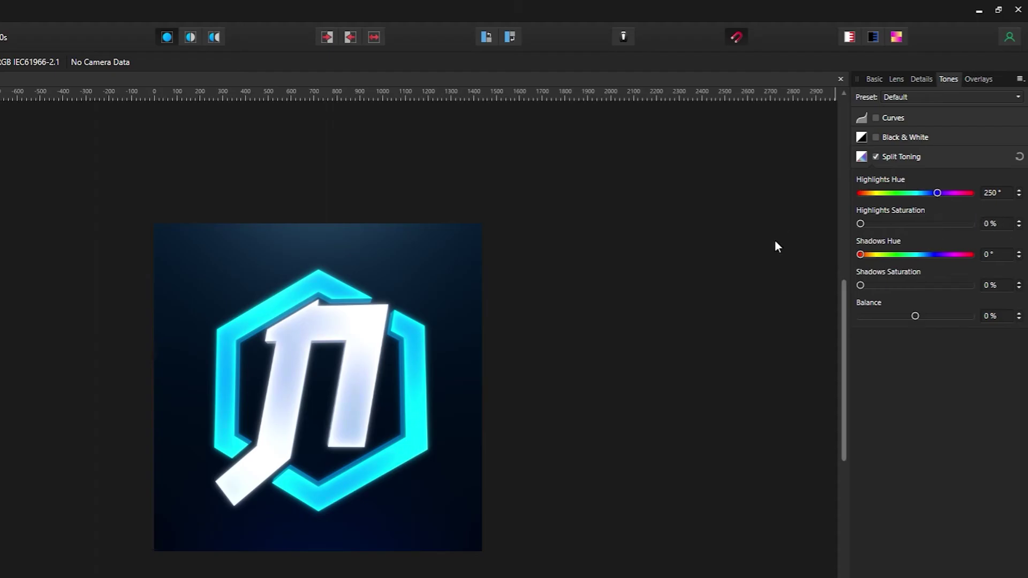